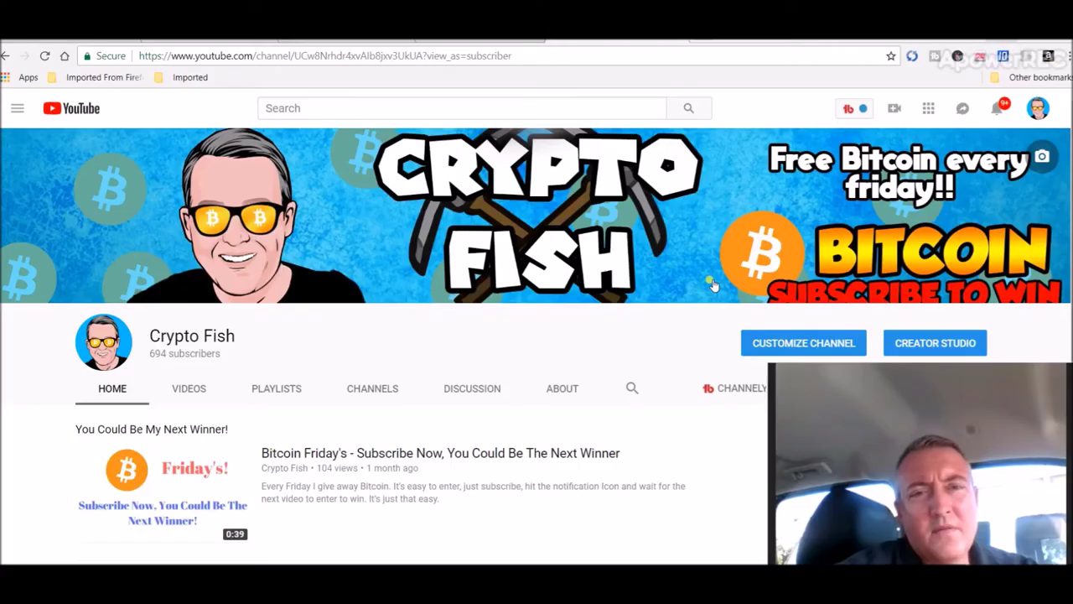
# Step: Copy the Free Bitcoin Giveaway 2018 video's web address and go to the commentpicker.com tab
pyautogui.click(537, 42)
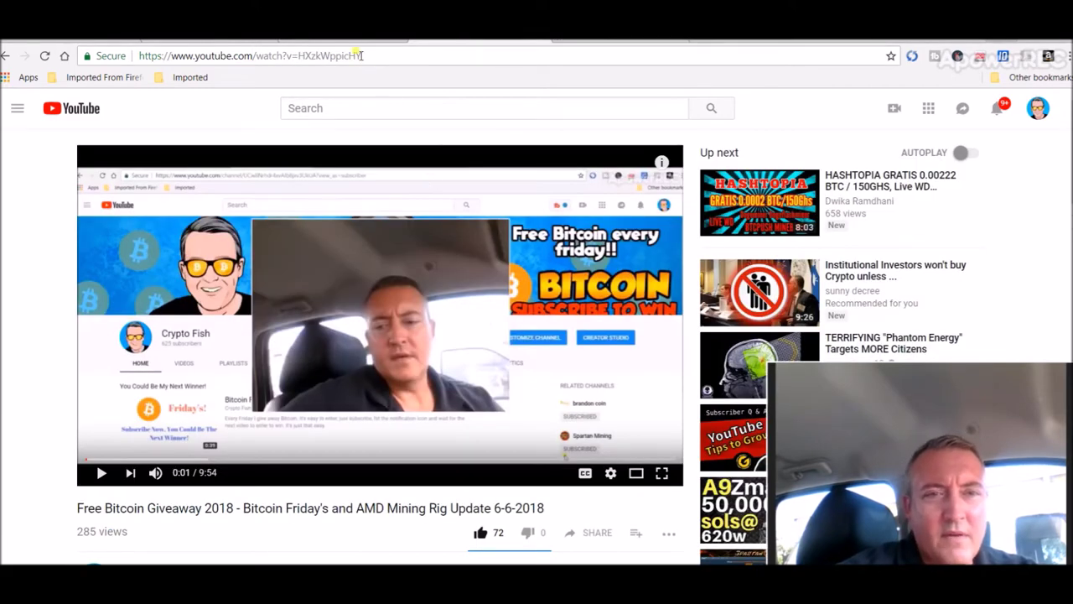
pyautogui.moveTo(361, 55); pyautogui.dragTo(130, 63)
pyautogui.hotkey('ctrl', 'c')
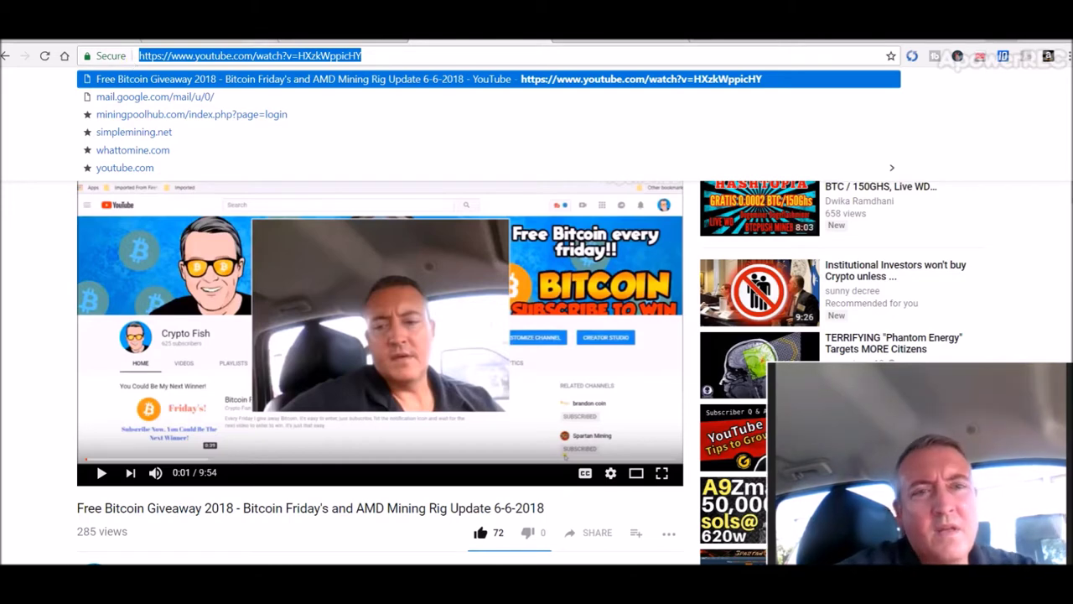
pyautogui.click(316, 40)
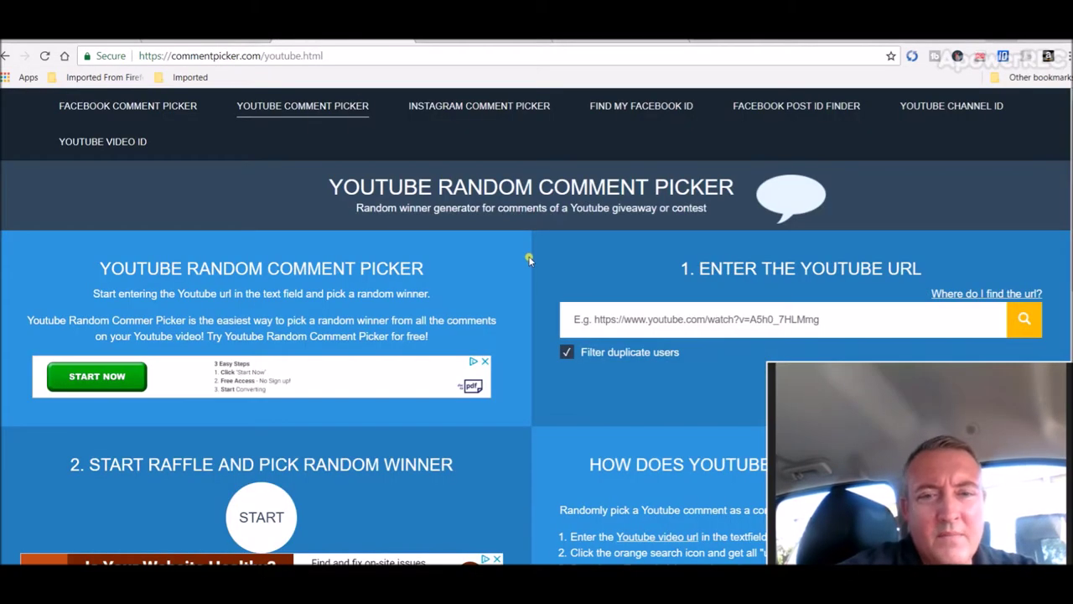
# Step: Paste the giveaway video's URL into the comment picker and load its 185 unique commenters
pyautogui.click(597, 321)
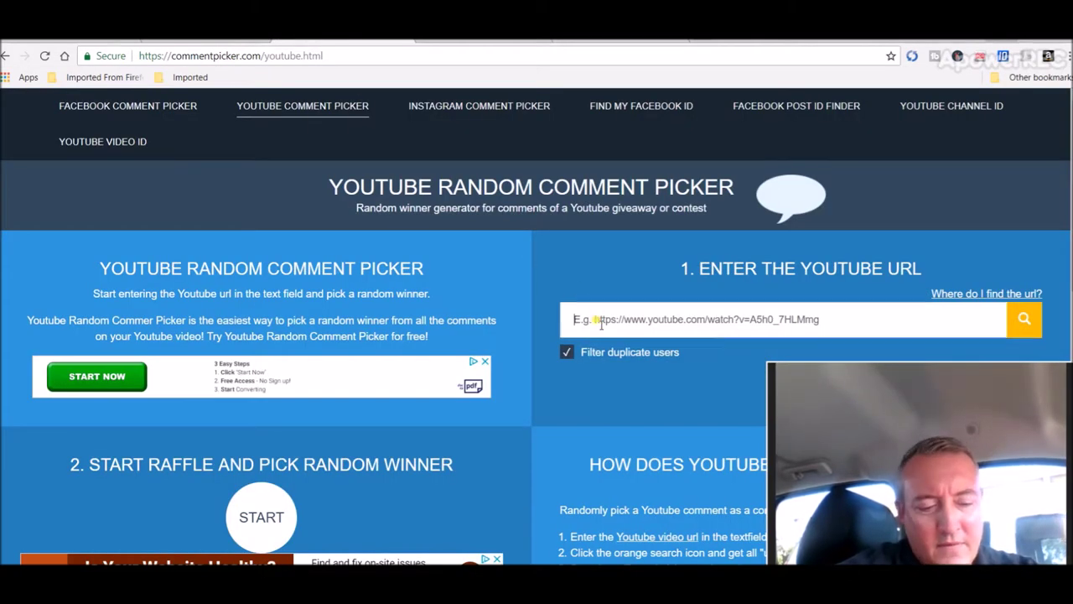
pyautogui.hotkey('ctrl', 'v')
pyautogui.click(1024, 323)
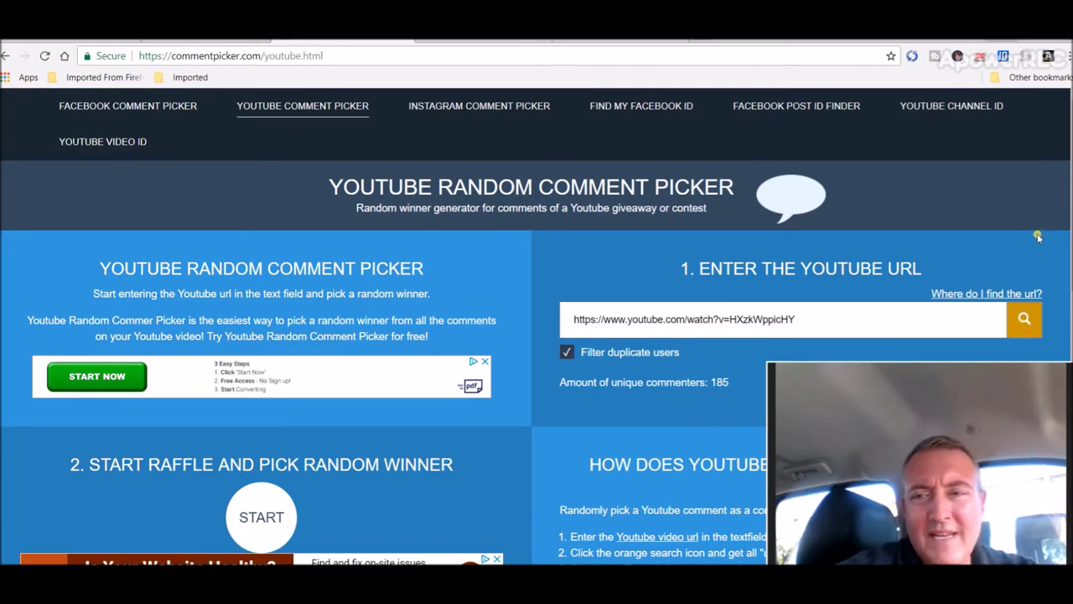
# Step: Draw a random winner and select the Bitcoin address in their comment
pyautogui.scroll(-2, 276, 265)
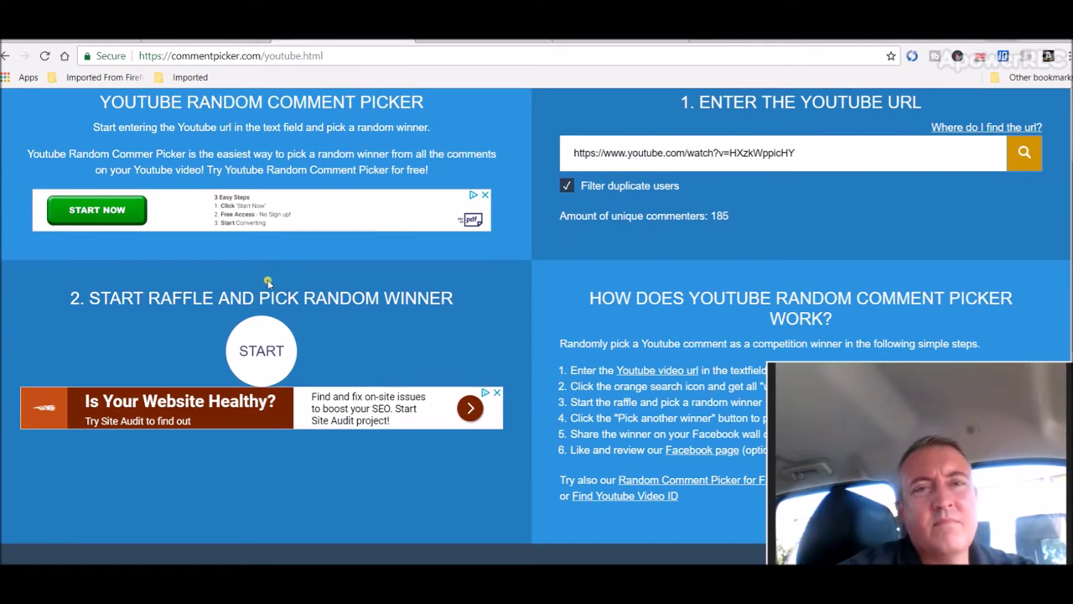
pyautogui.click(258, 351)
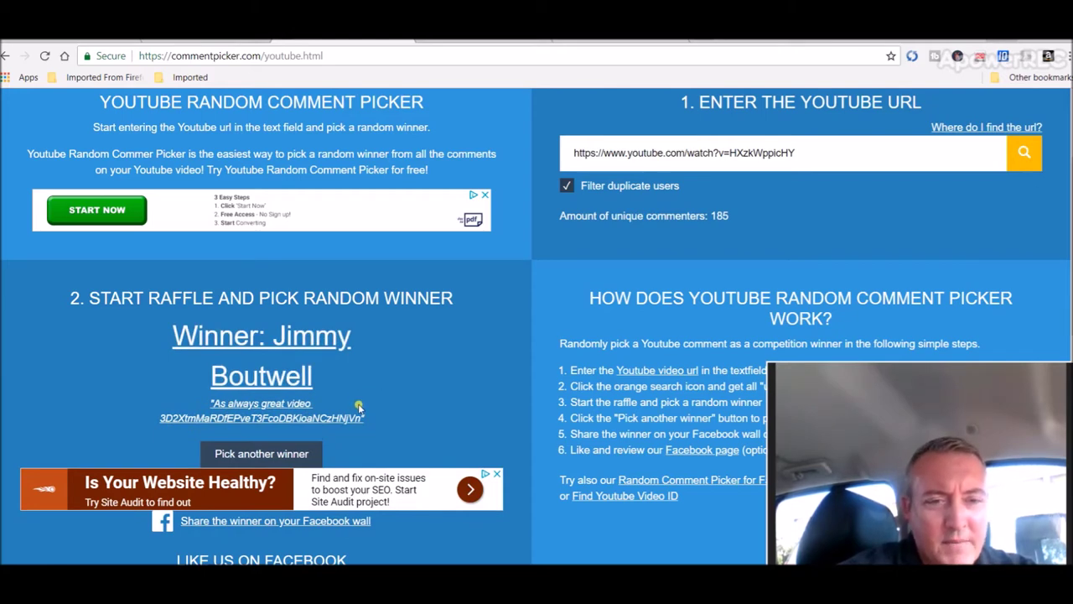
pyautogui.moveTo(355, 411); pyautogui.dragTo(185, 418)
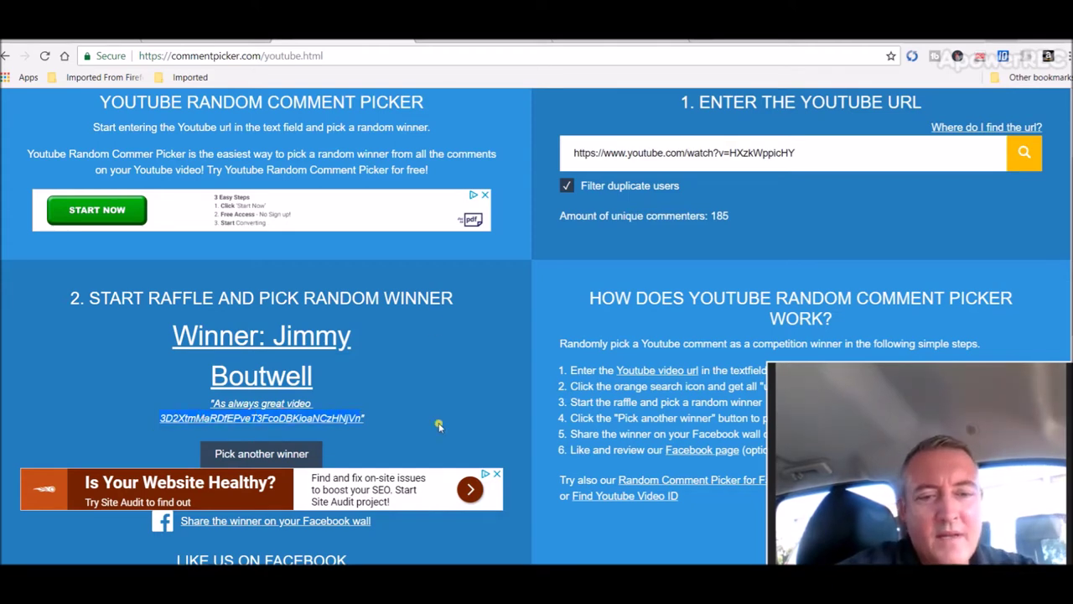
# Step: Send 0.00261126 BTC ($20.00) from Exodus to the winner's pasted Bitcoin address
pyautogui.hotkey('alt', 'Tab')
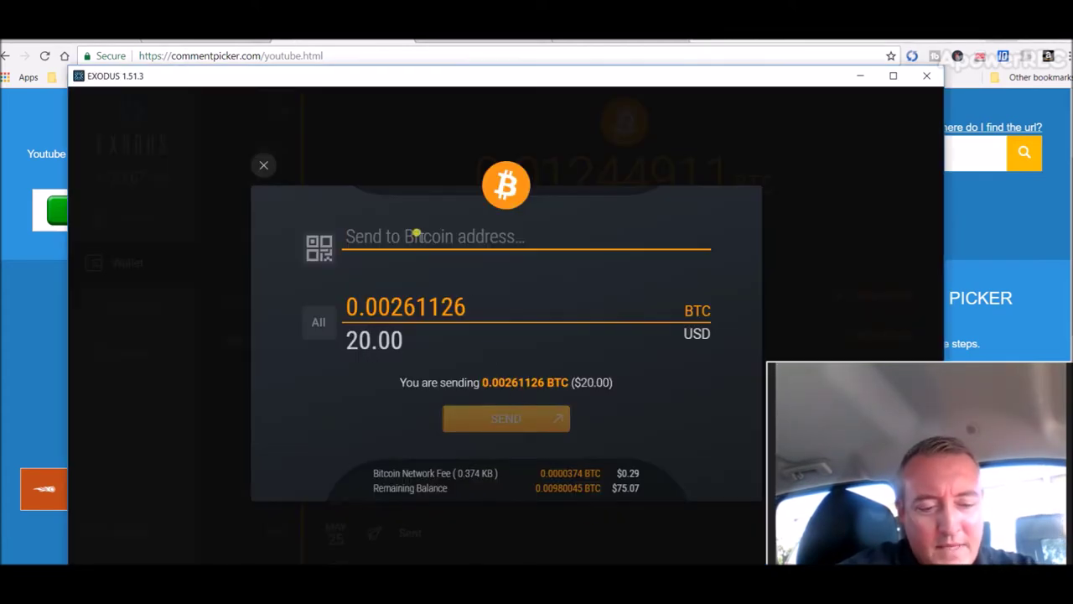
pyautogui.write('3D2XtmMaRDfEPveT3FcoDBKioaNCzHNjVn')
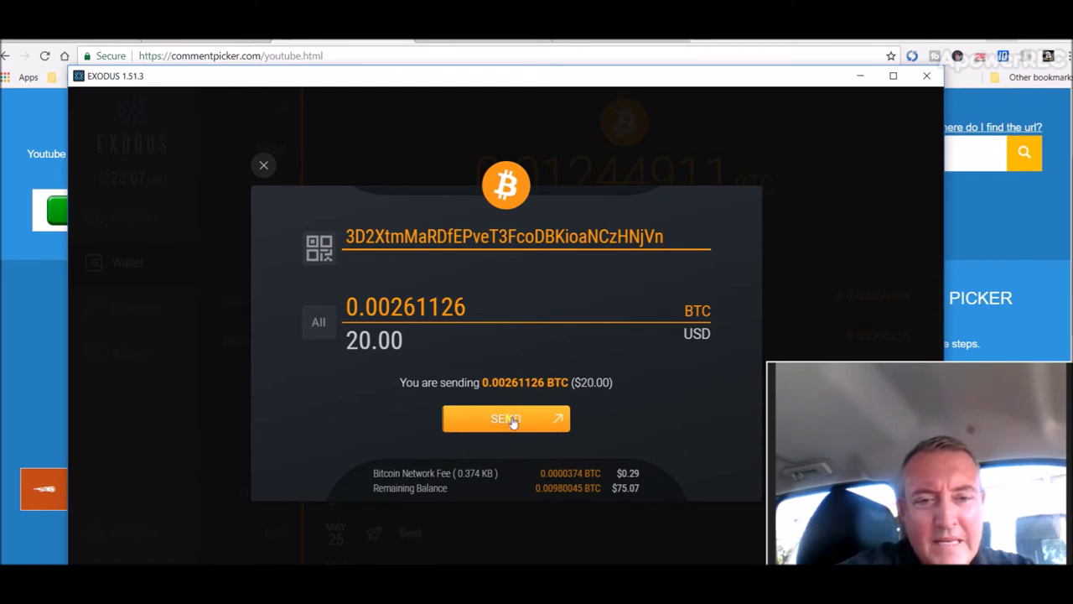
pyautogui.click(509, 420)
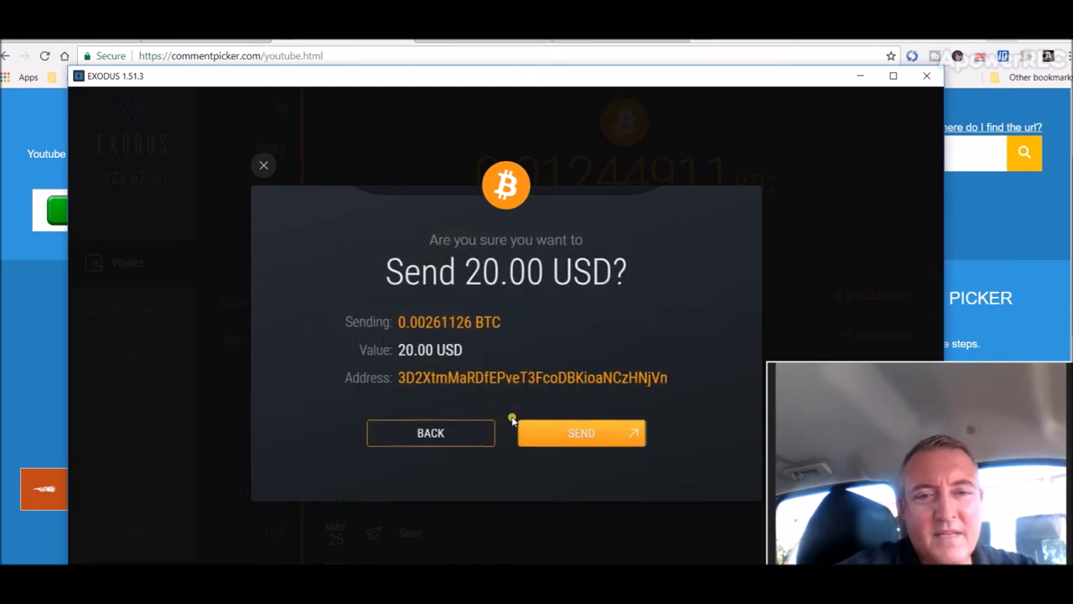
pyautogui.click(555, 436)
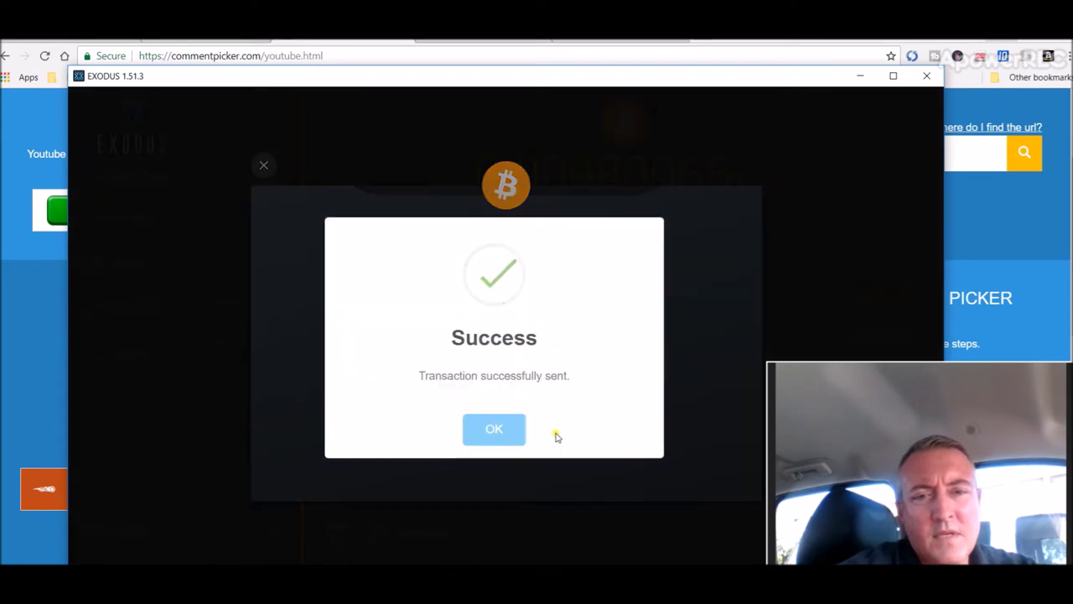
# Step: Dismiss the transaction success message and minimize Exodus to return to the comment picker
pyautogui.click(495, 430)
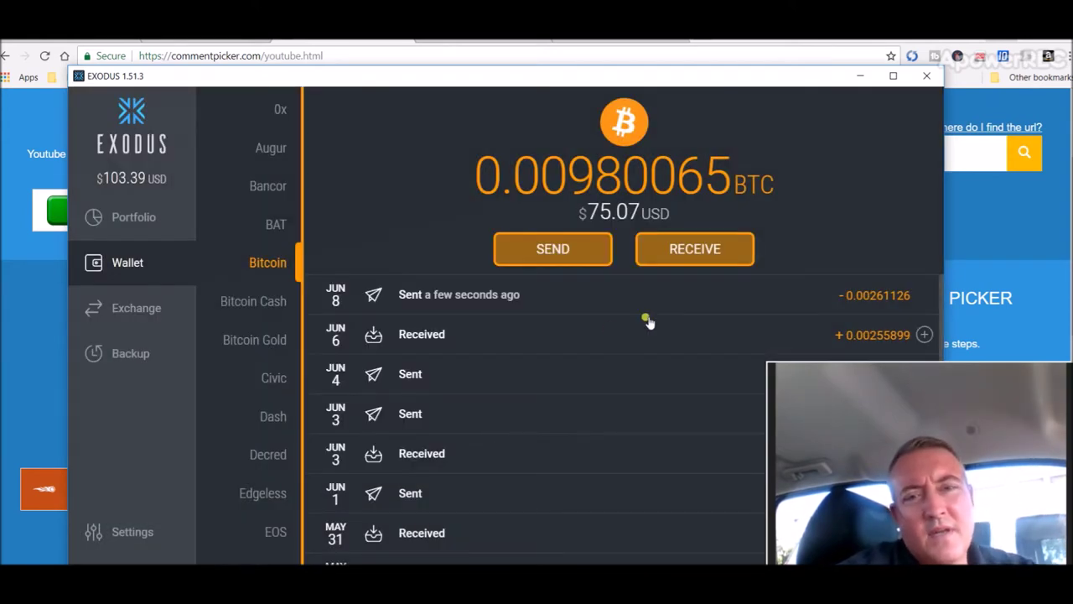
pyautogui.click(860, 76)
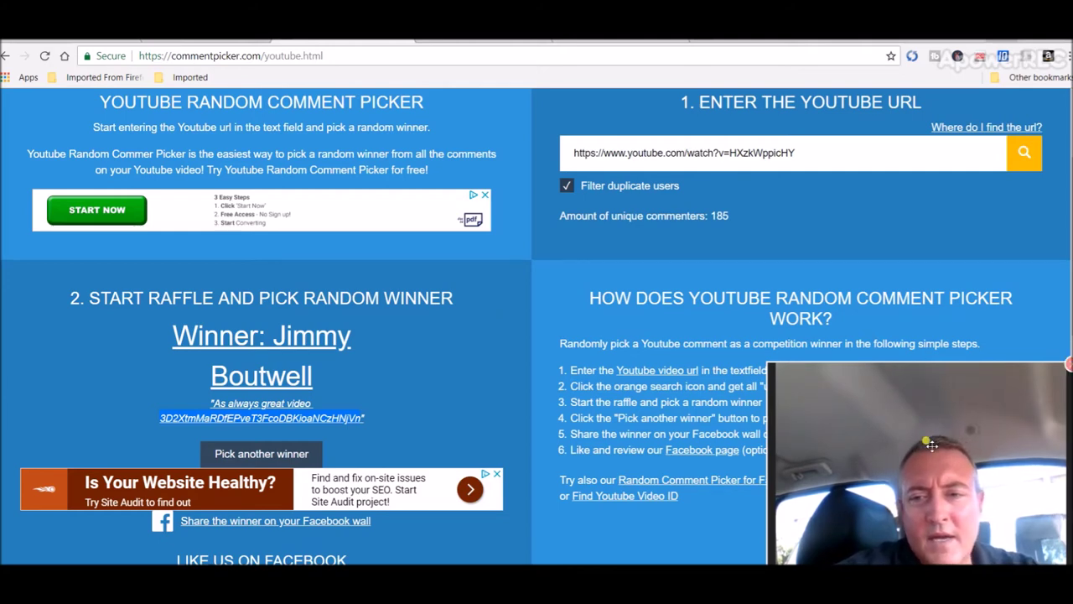
pyautogui.moveTo(922, 444); pyautogui.dragTo(934, 173)
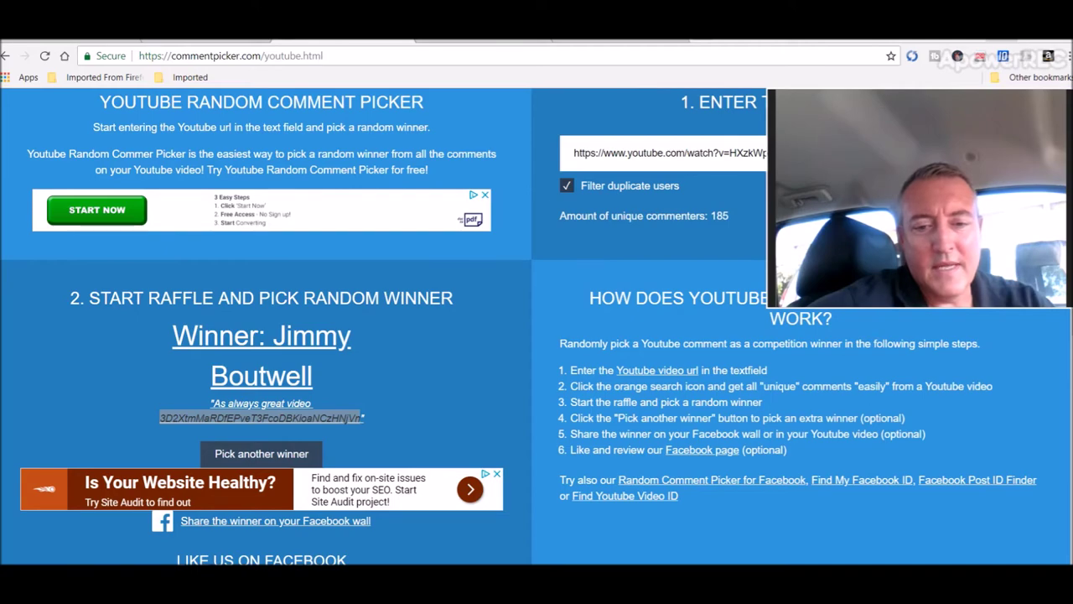
# Step: Bring the June 1st – June 7th mining profit spreadsheet in Calc to the front
pyautogui.click(572, 536)
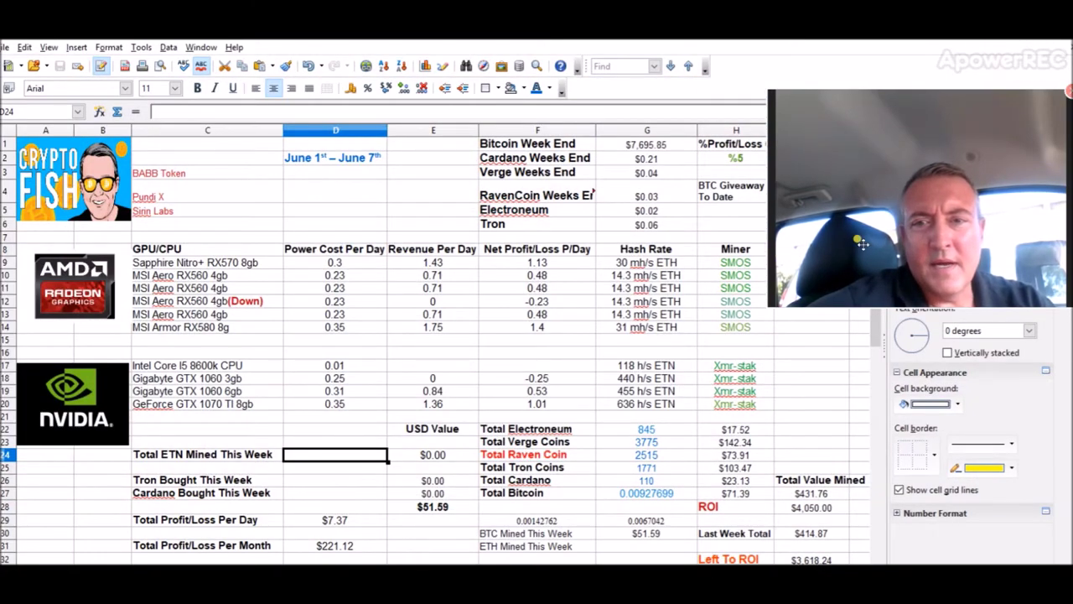
# Step: Change I4 (BTC Giveaway To Date) on the June 8th – June 14th sheet to 140
pyautogui.moveTo(862, 244); pyautogui.dragTo(862, 381)
pyautogui.click(826, 193)
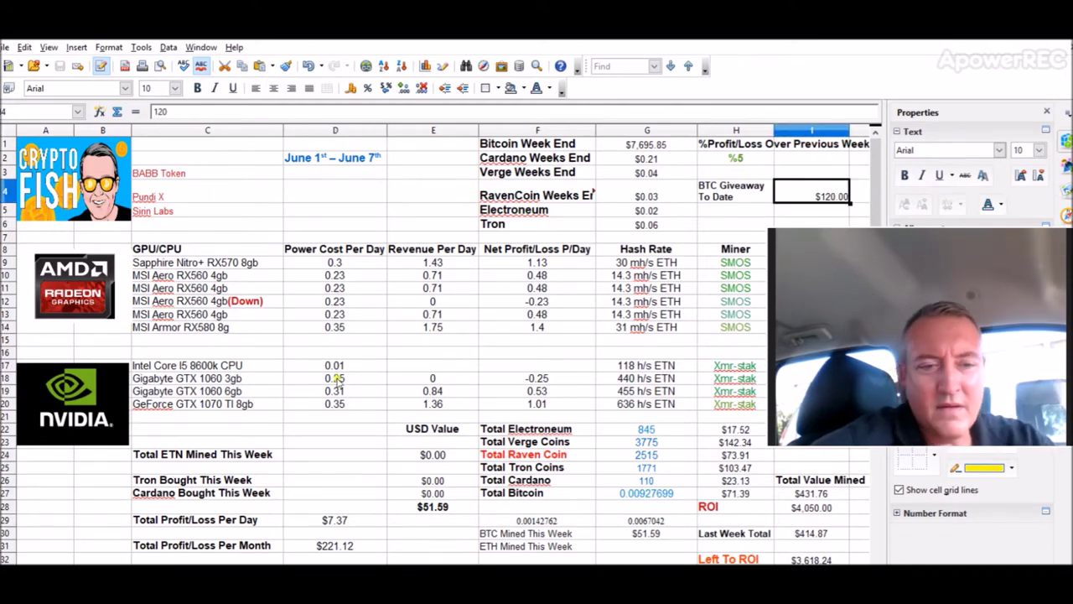
pyautogui.hotkey('ctrl', 'pagedown')
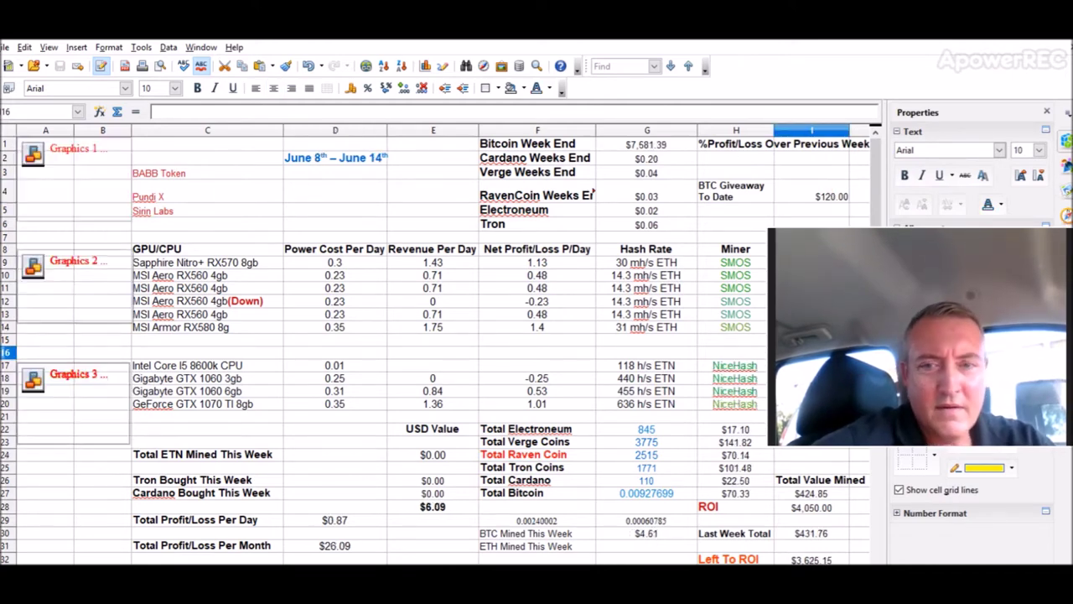
pyautogui.write('140')
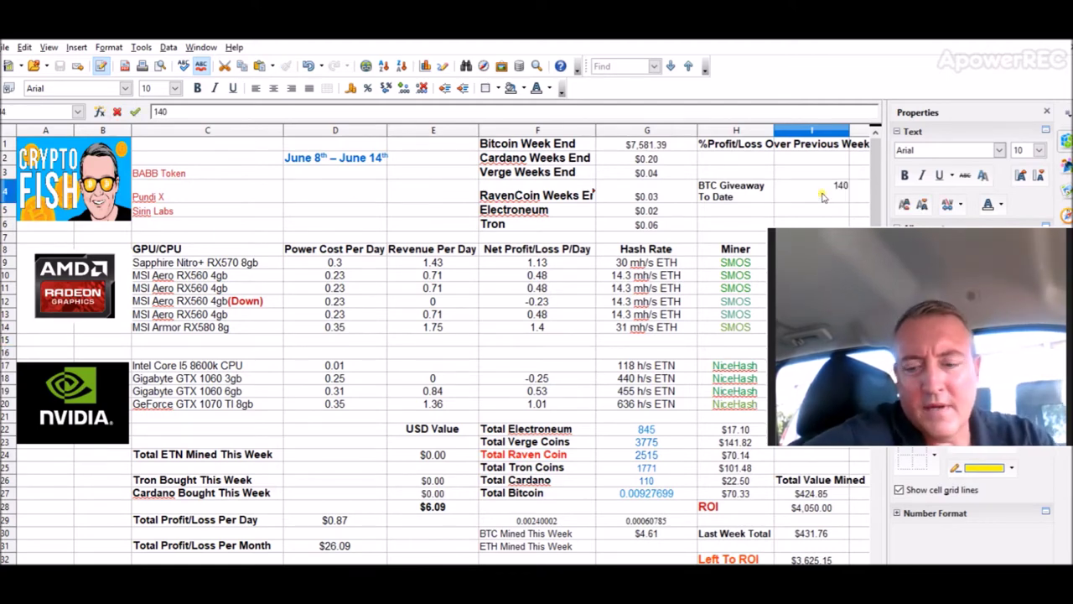
pyautogui.press('Return')
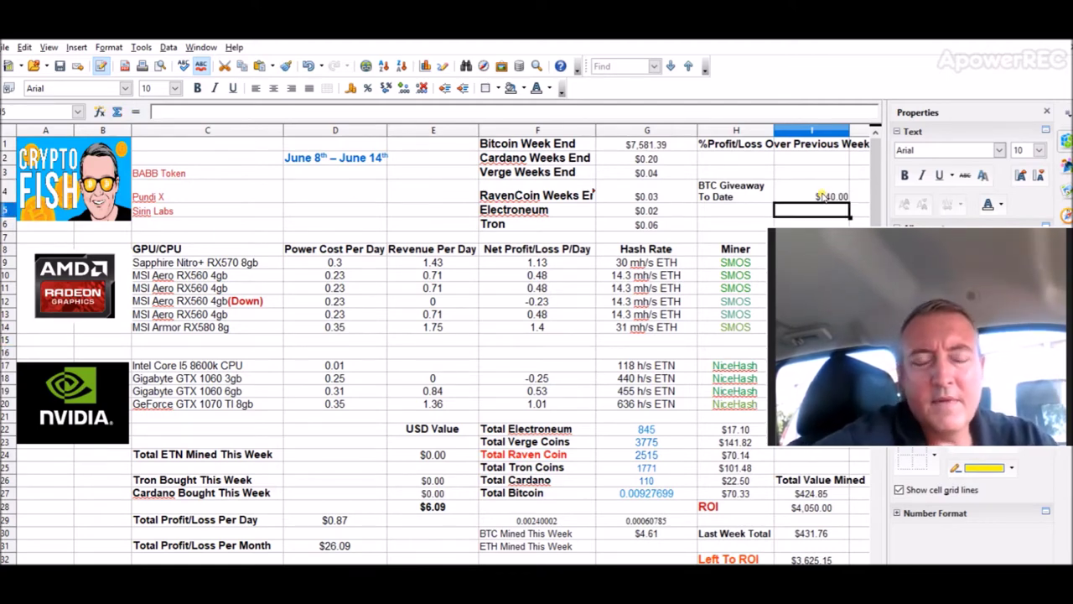
pyautogui.hotkey('ctrl', 'pageup')
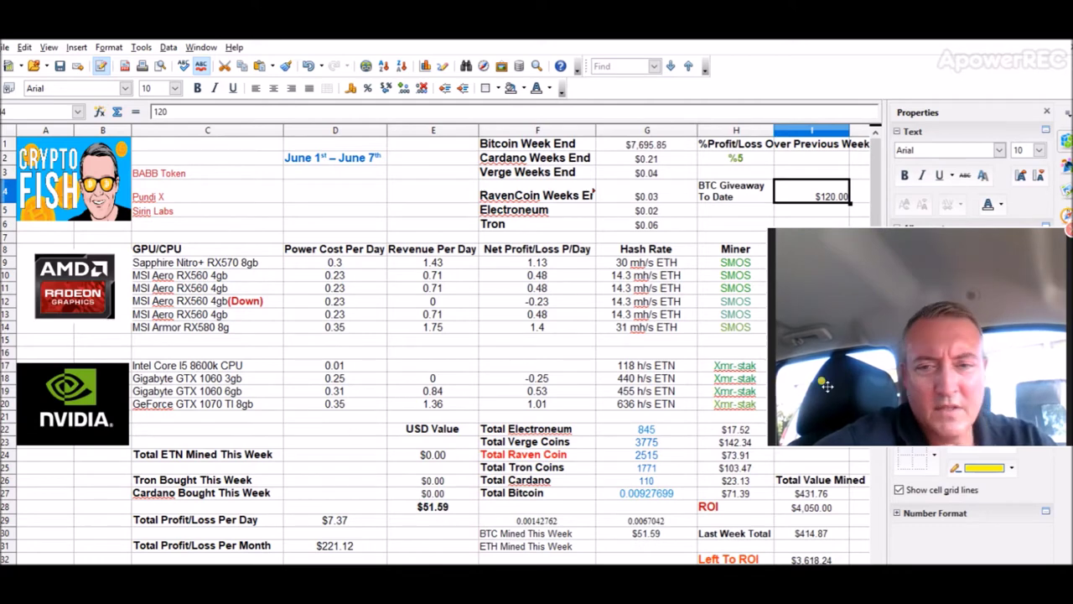
pyautogui.moveTo(915, 367); pyautogui.dragTo(911, 227)
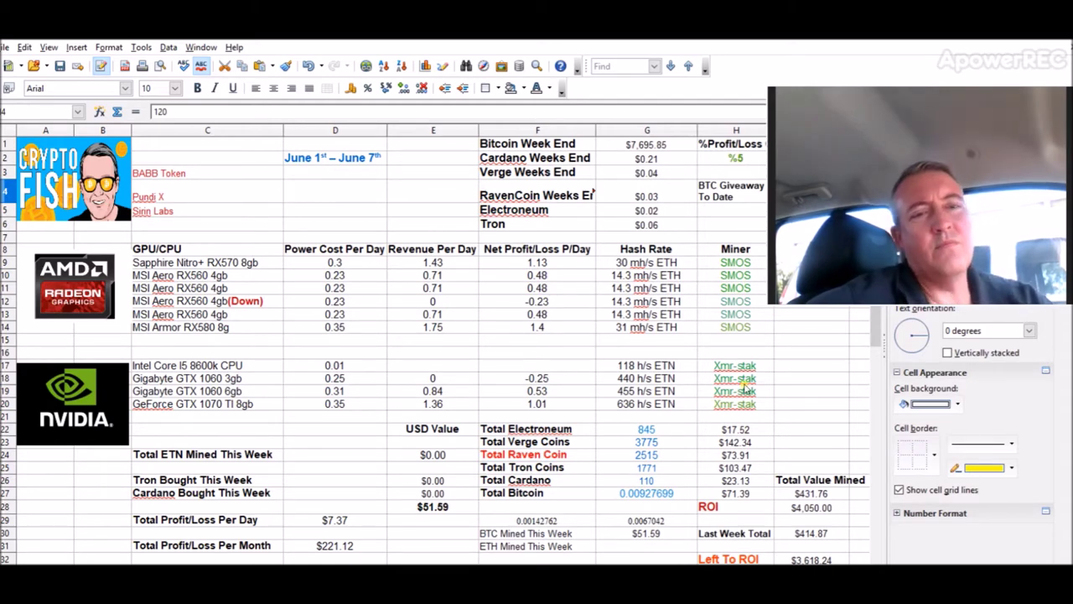
# Step: Remove the '(Down)' note from the RX560 card name on both weekly sheets
pyautogui.click(249, 307)
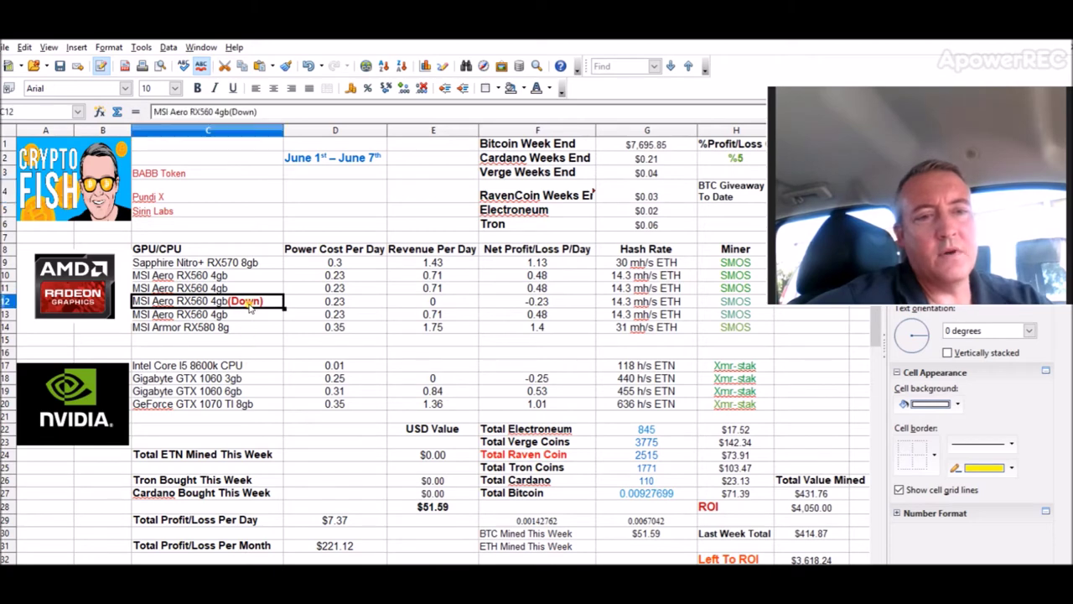
pyautogui.moveTo(260, 111); pyautogui.dragTo(230, 113)
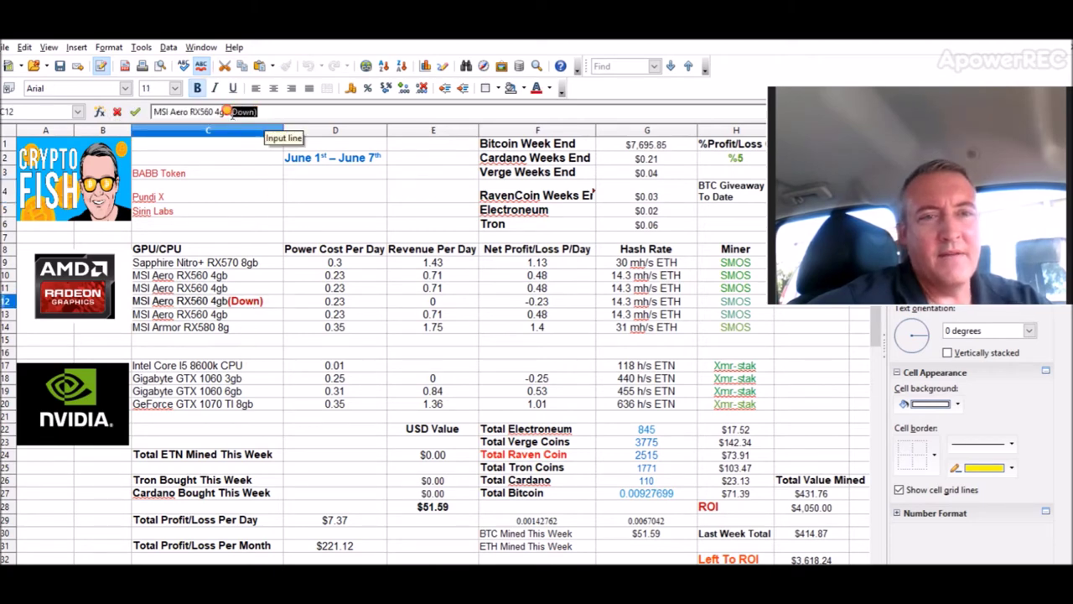
pyautogui.press('BackSpace')
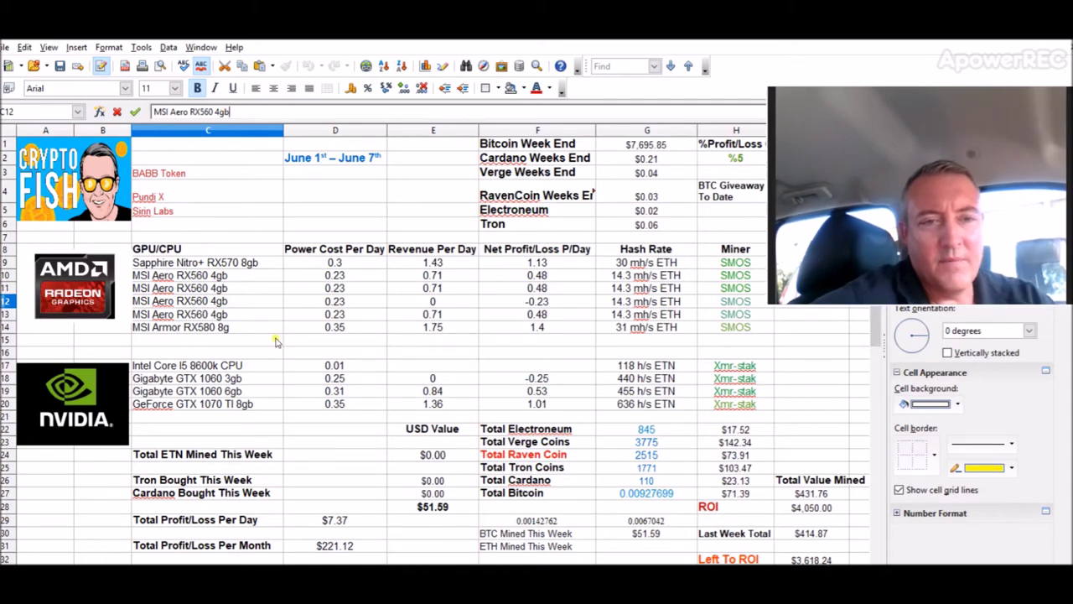
pyautogui.press('Return')
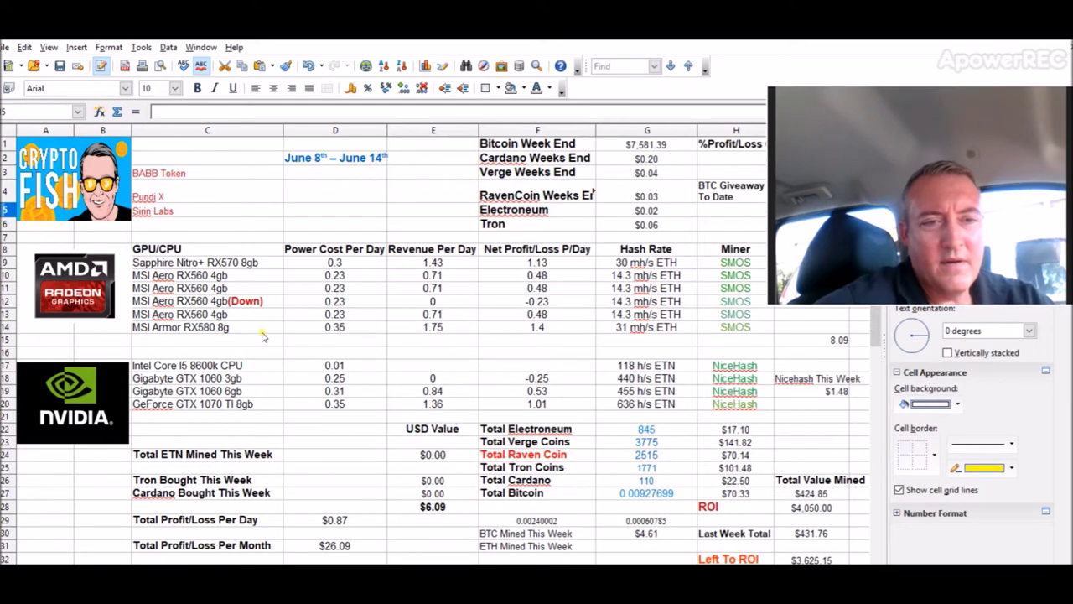
pyautogui.click(274, 304)
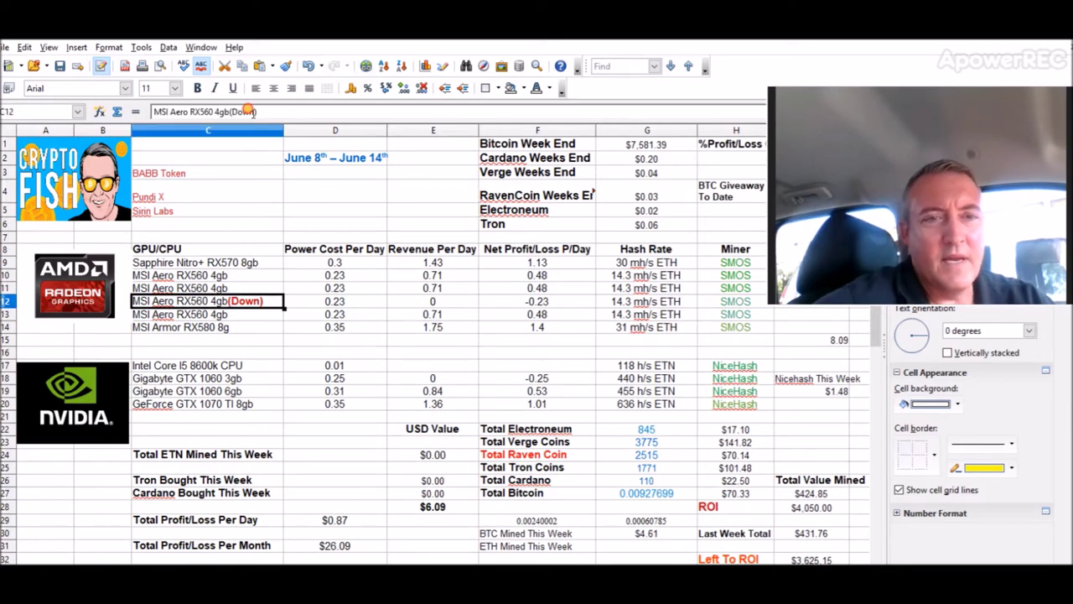
pyautogui.moveTo(259, 111); pyautogui.dragTo(233, 115)
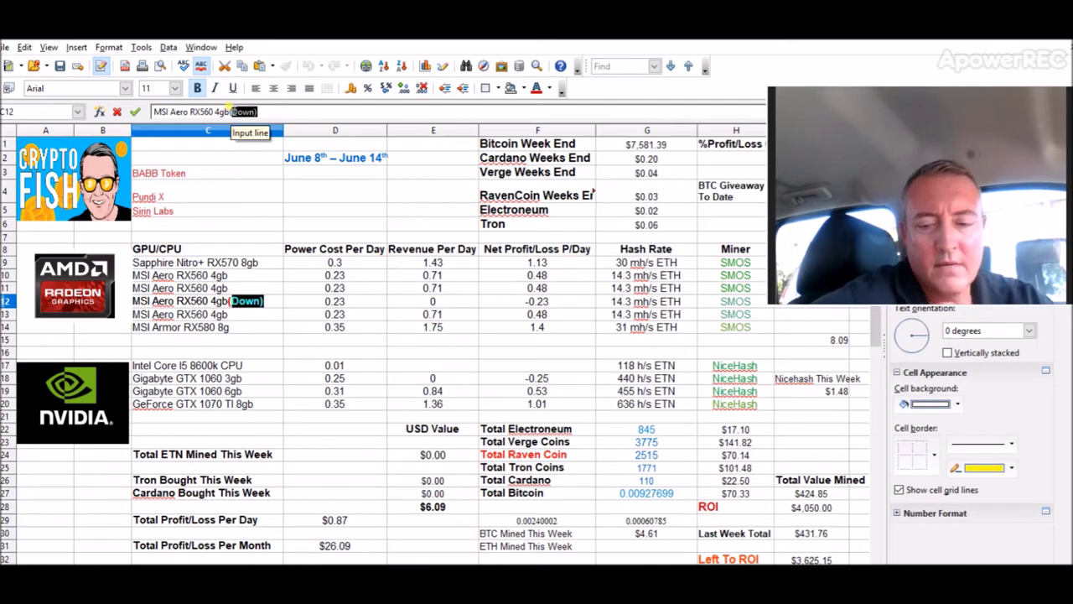
pyautogui.press('BackSpace')
pyautogui.press('Return')
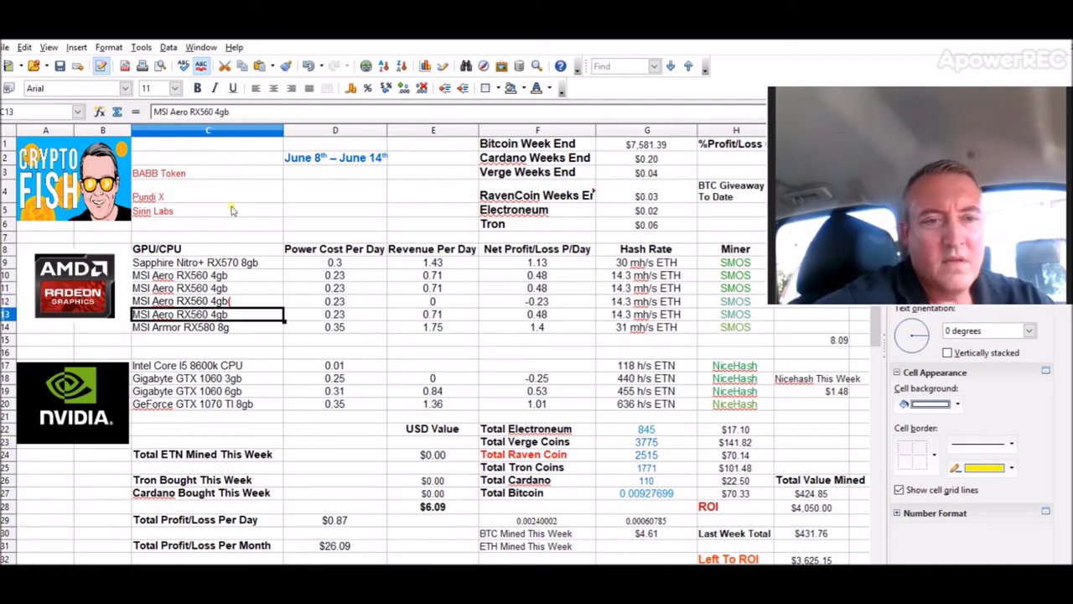
# Step: Enter 0.71 as the fourth MSI Aero RX560's revenue per day in E12
pyautogui.click(268, 354)
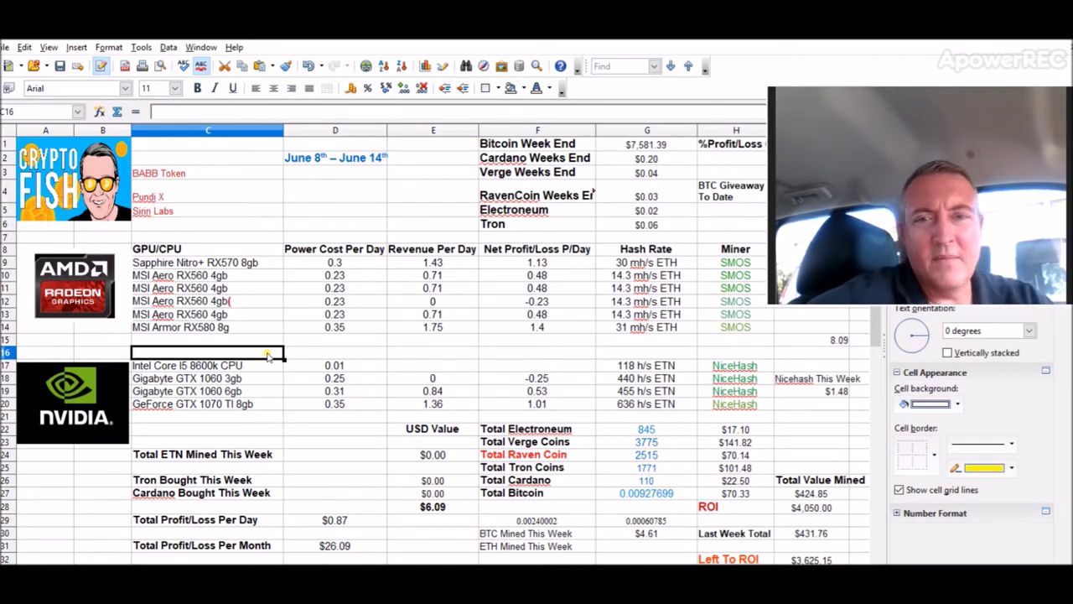
pyautogui.click(434, 303)
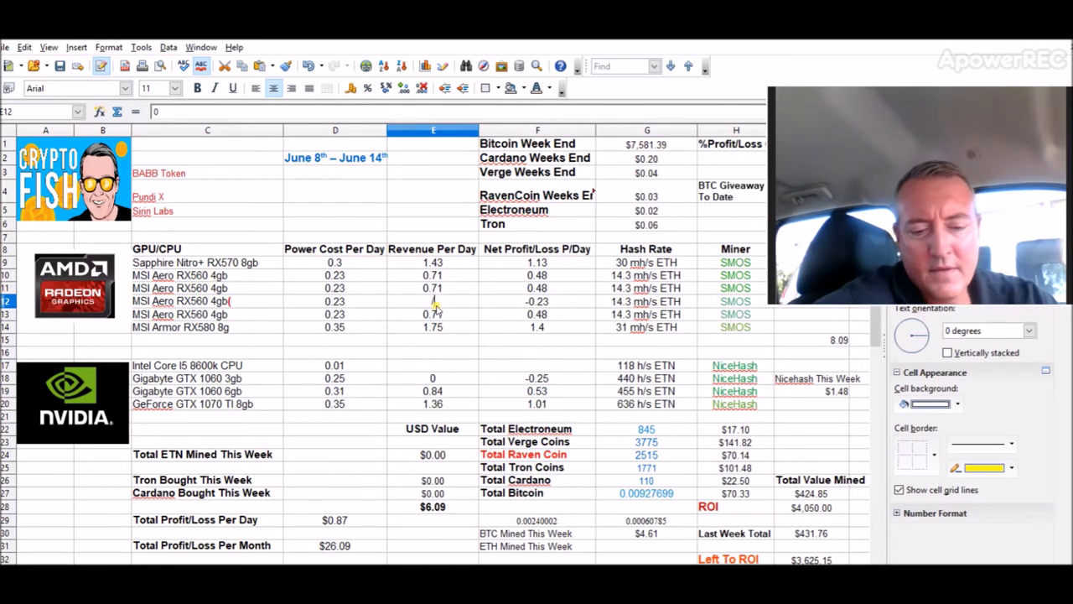
pyautogui.press('BackSpace')
pyautogui.write('0.71')
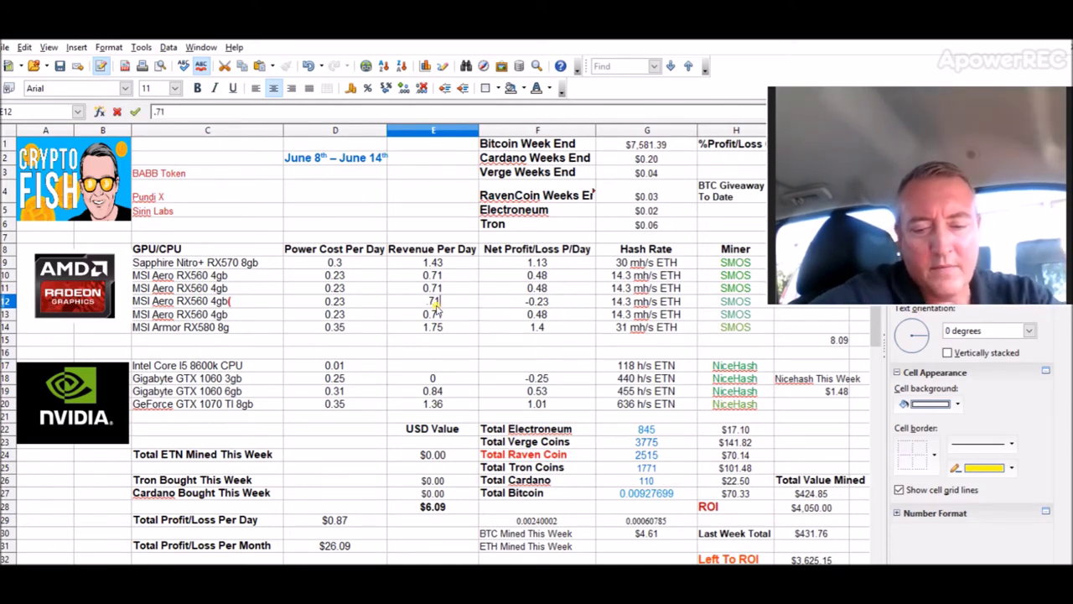
pyautogui.press('Return')
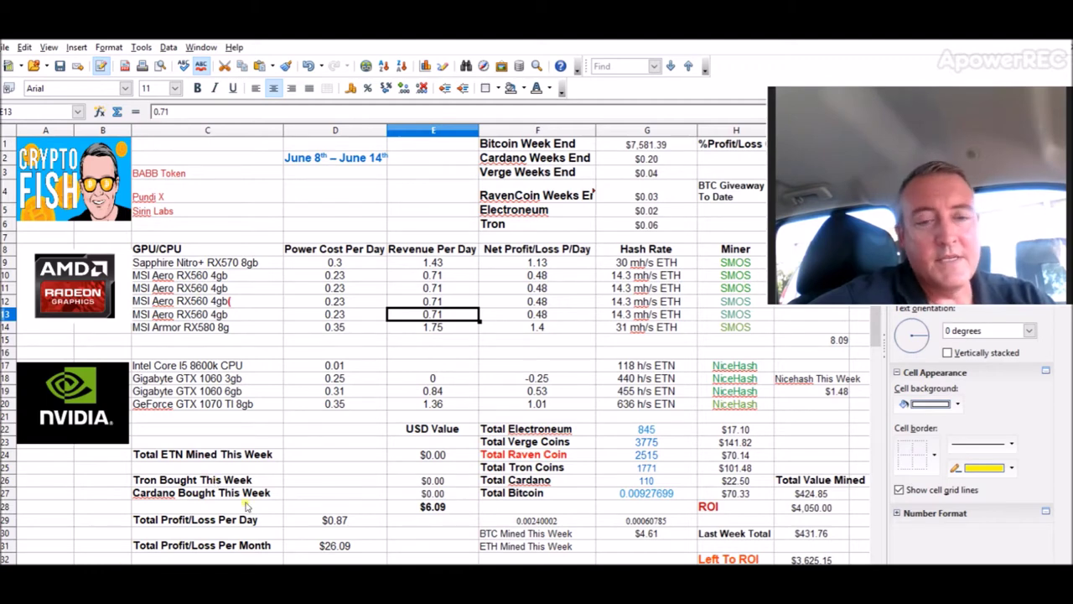
pyautogui.hotkey('ctrl', 'pageup')
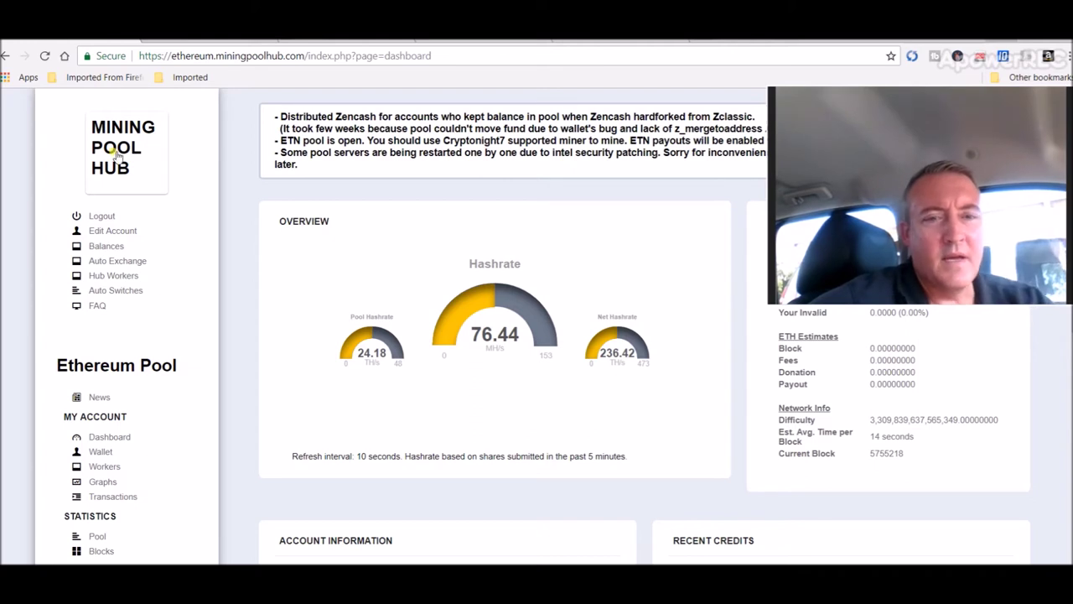
# Step: View Mining Pool Hub balances: Bitcoin 0.00240002, Electroneum 30.36293120 and Ethereum amounts
pyautogui.click(106, 245)
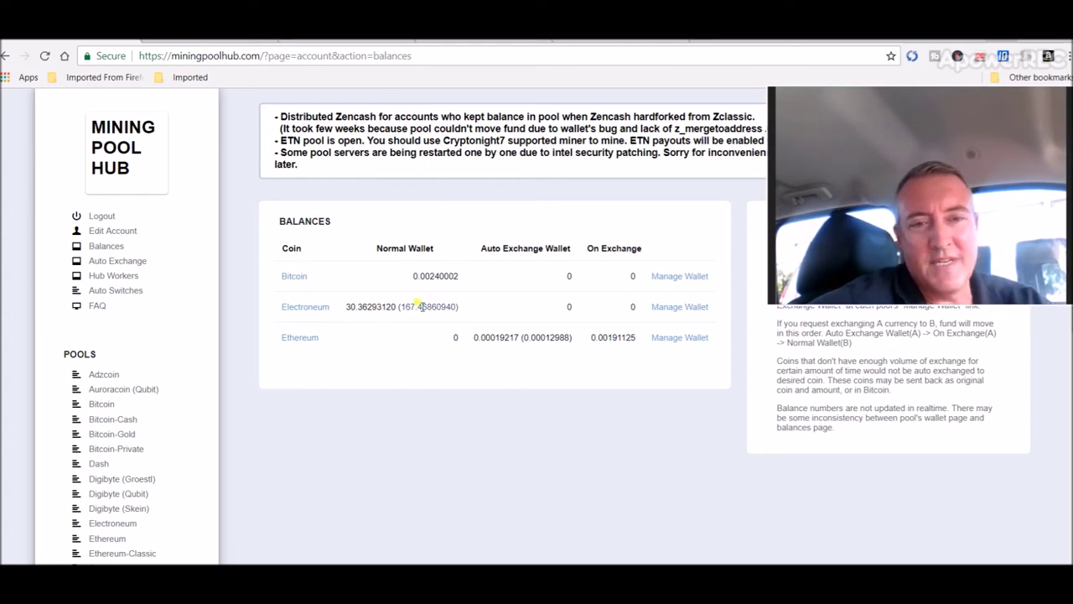
pyautogui.moveTo(418, 306)
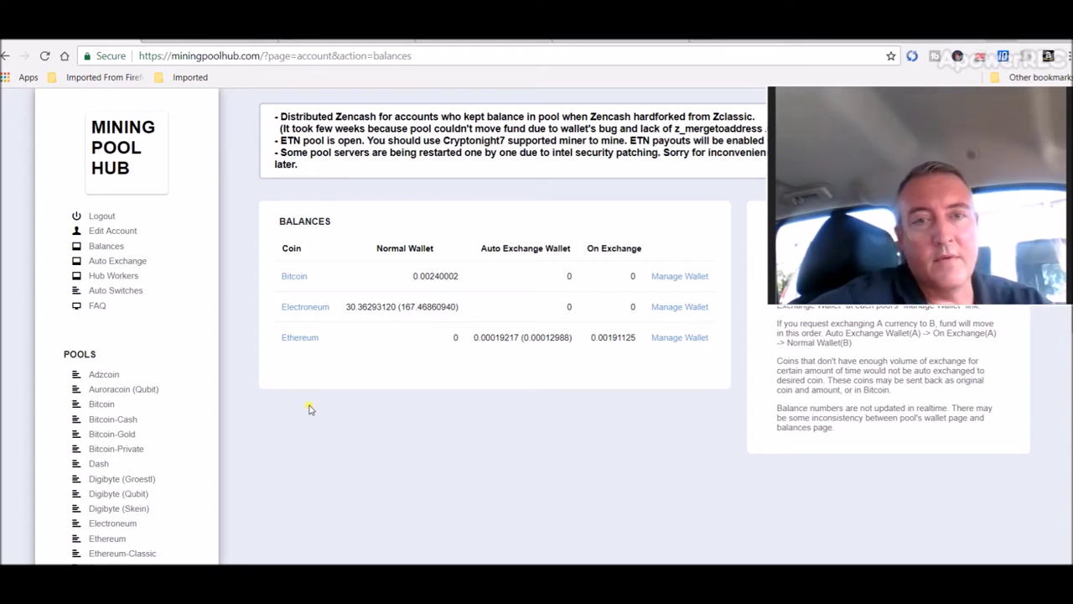
# Step: Check the remote rig's NiceHash Miner mining details and its 0.00106200 BTC ($8.10) balance
pyautogui.hotkey('alt', 'Tab')
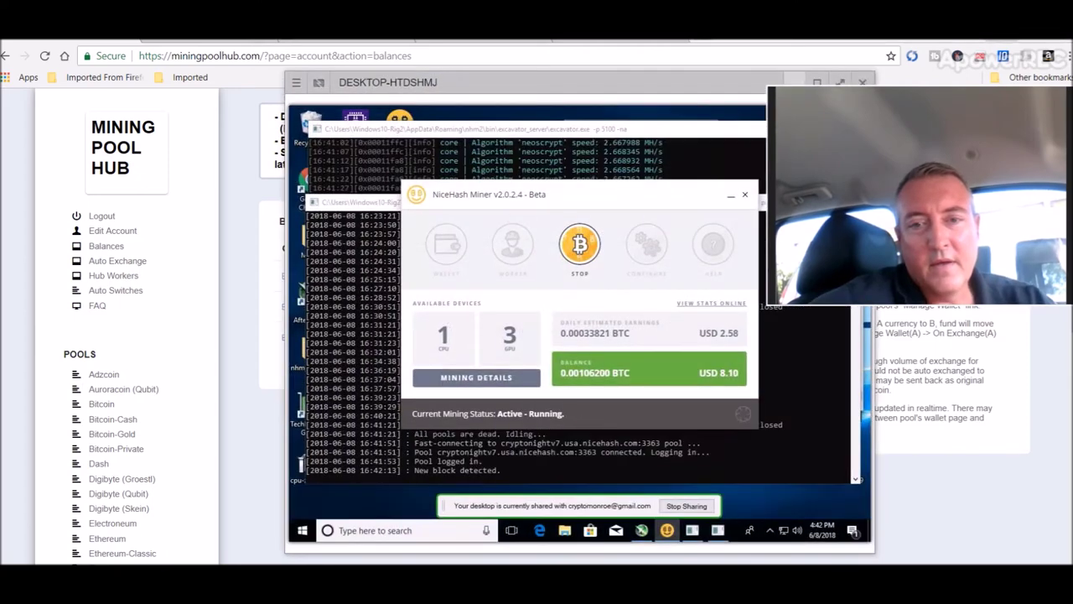
pyautogui.moveTo(615, 79); pyautogui.dragTo(477, 71)
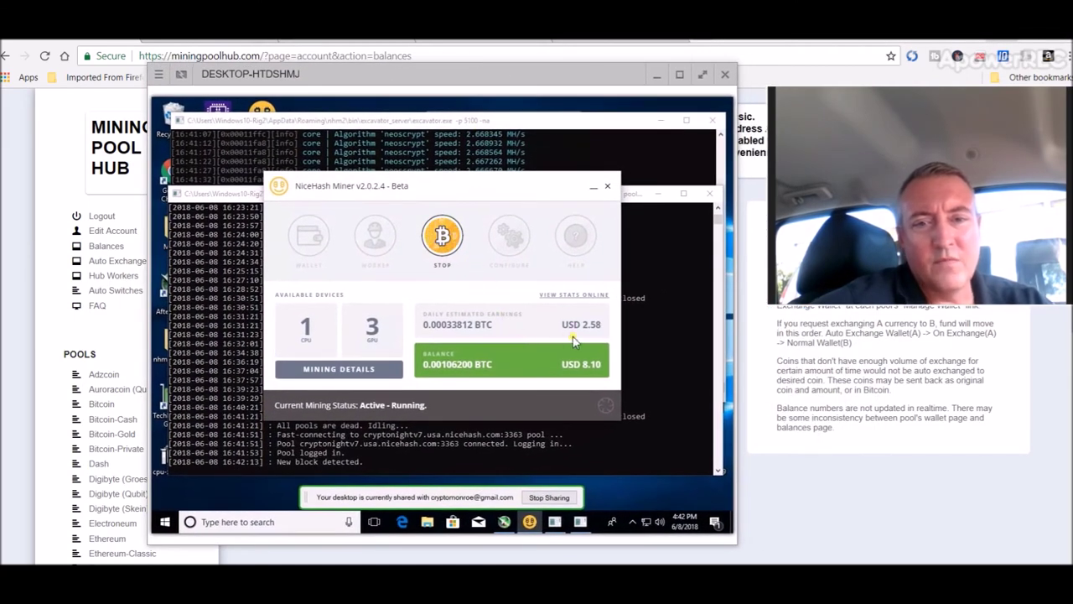
pyautogui.click(359, 374)
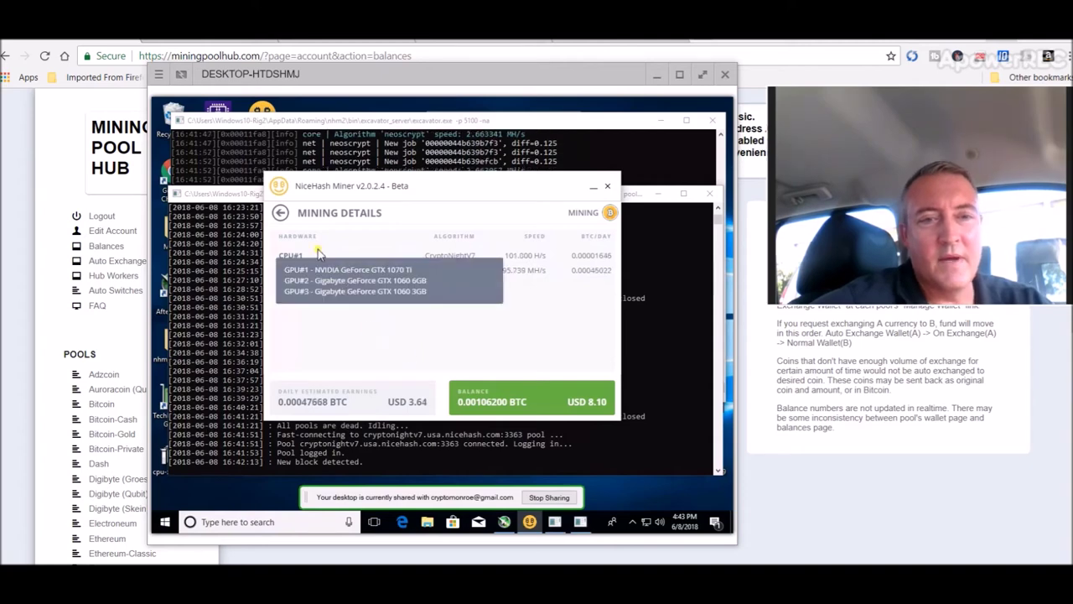
pyautogui.click(282, 215)
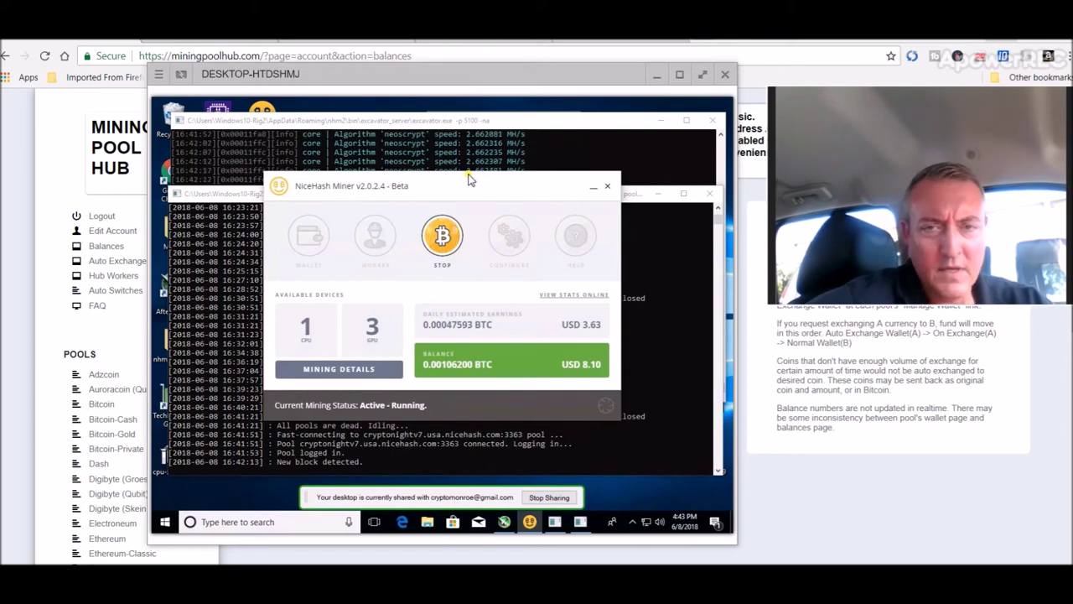
pyautogui.click(658, 74)
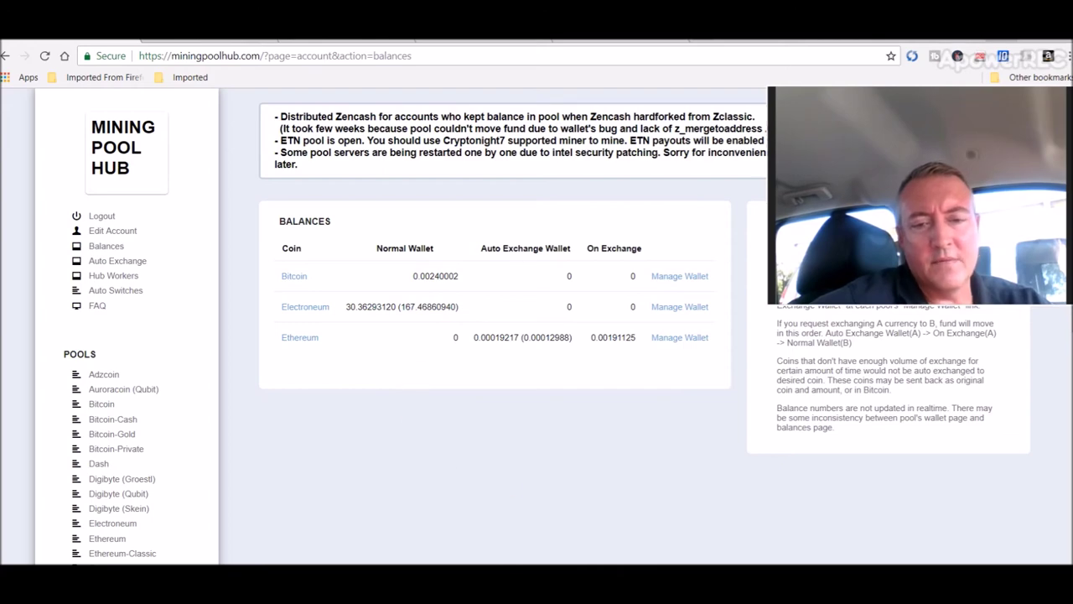
pyautogui.hotkey('alt', 'Tab')
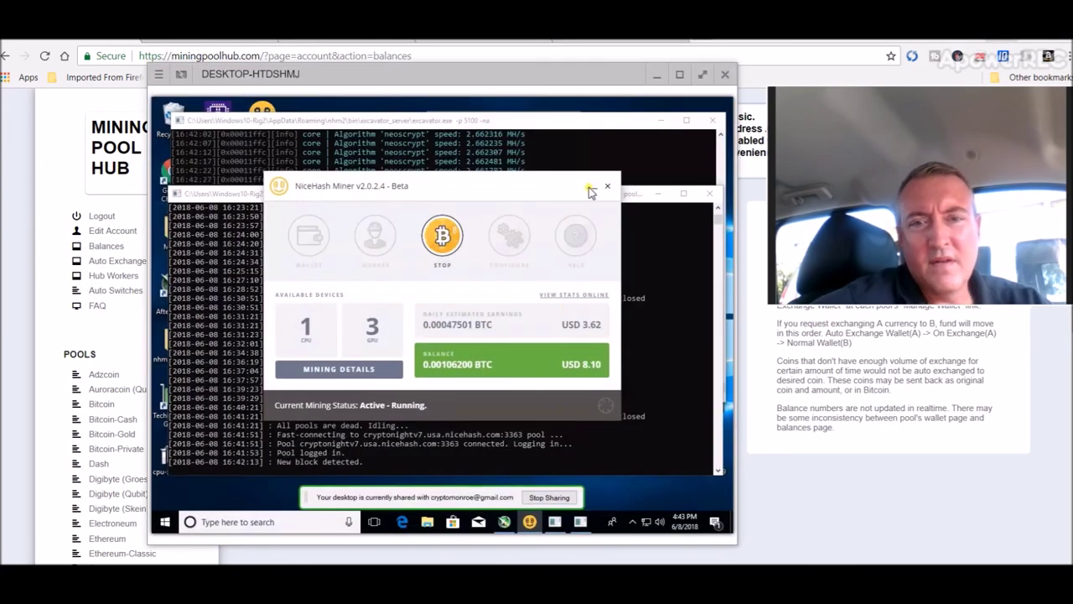
# Step: Minimize NiceHash Miner, the xmr-stak and excavator consoles, and MSI Afterburner on the rig
pyautogui.click(590, 187)
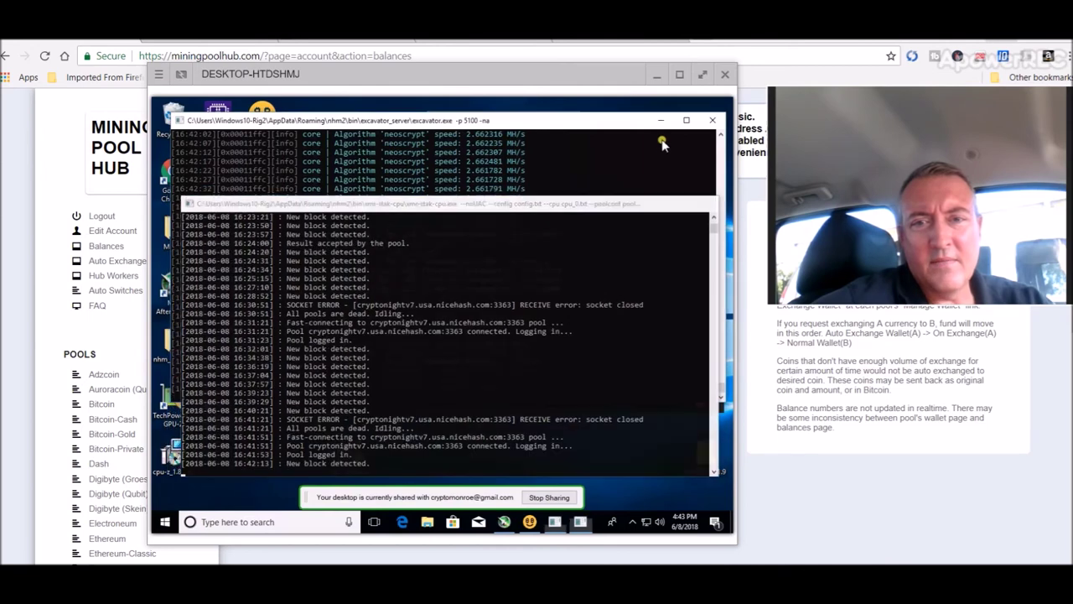
pyautogui.click(659, 129)
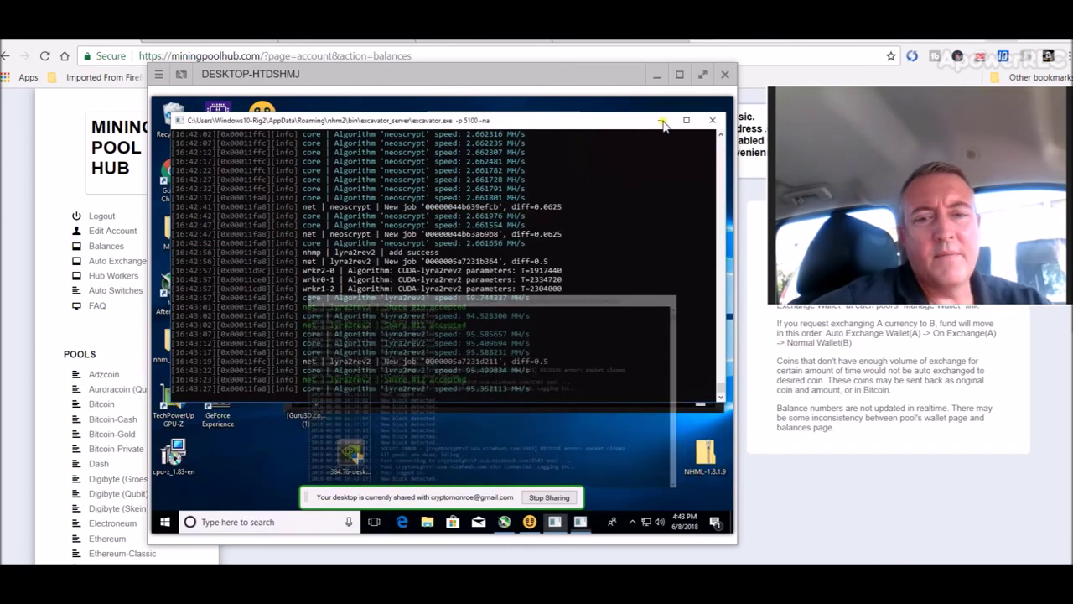
pyautogui.click(663, 124)
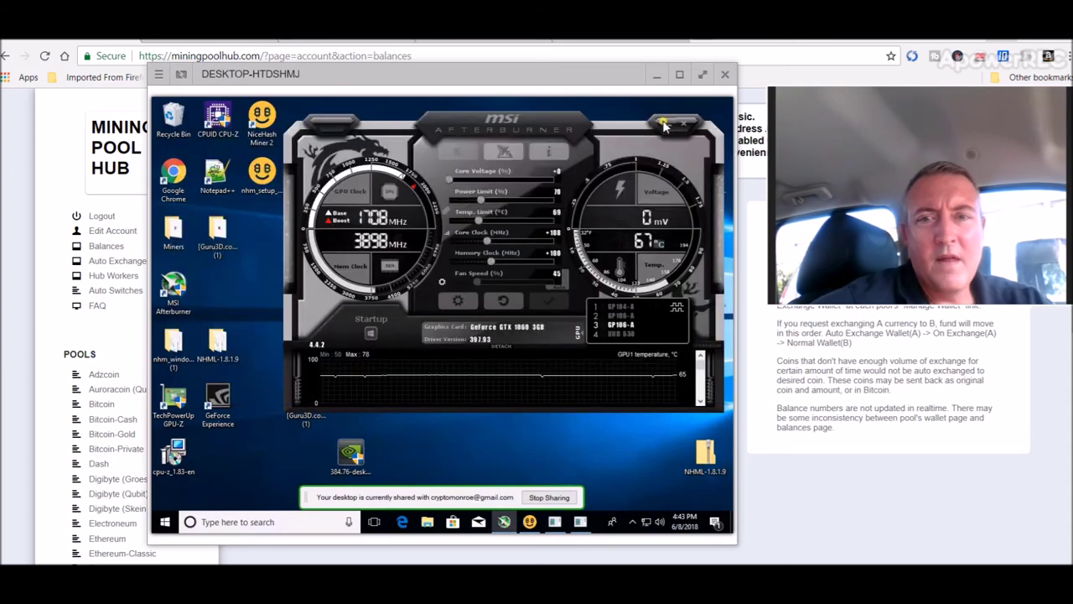
pyautogui.click(662, 124)
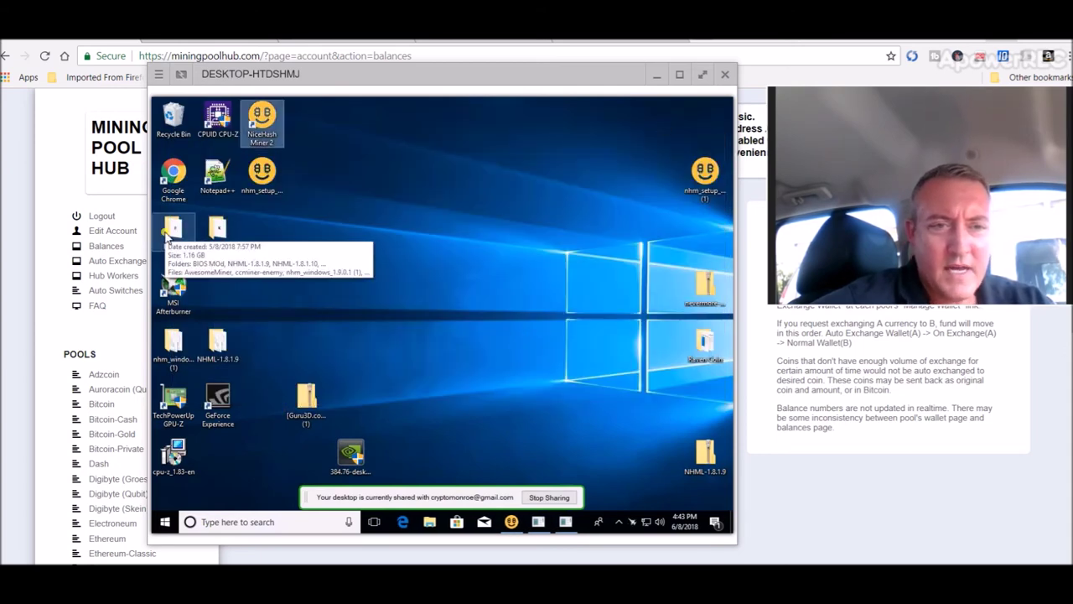
# Step: Browse to Miners > xmr-stak-win64 (1) > xmr-stak-win64, then minimize File Explorer
pyautogui.doubleClick(168, 235)
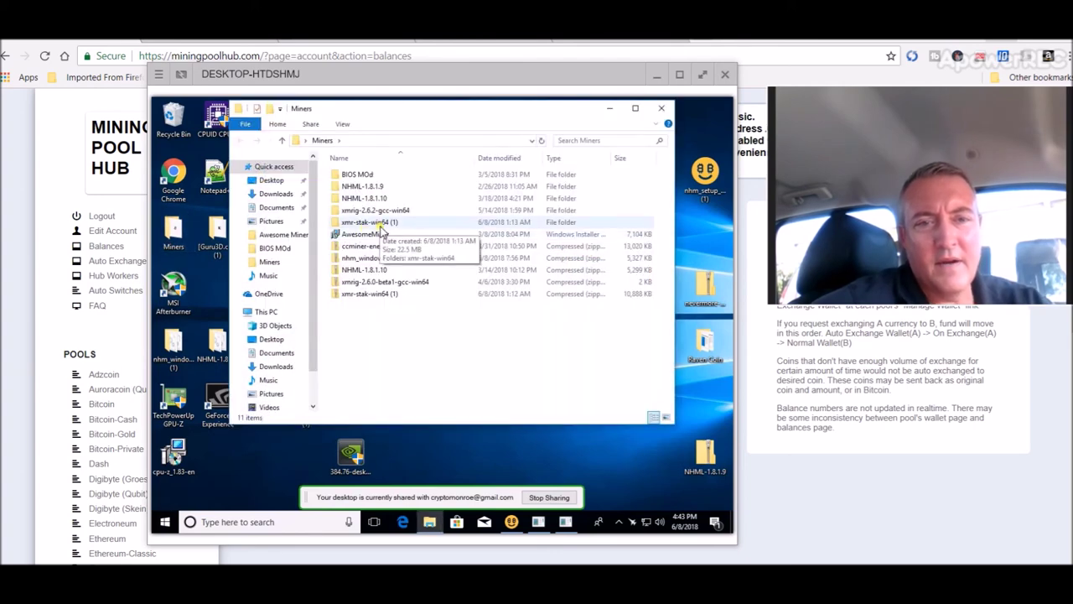
pyautogui.doubleClick(382, 226)
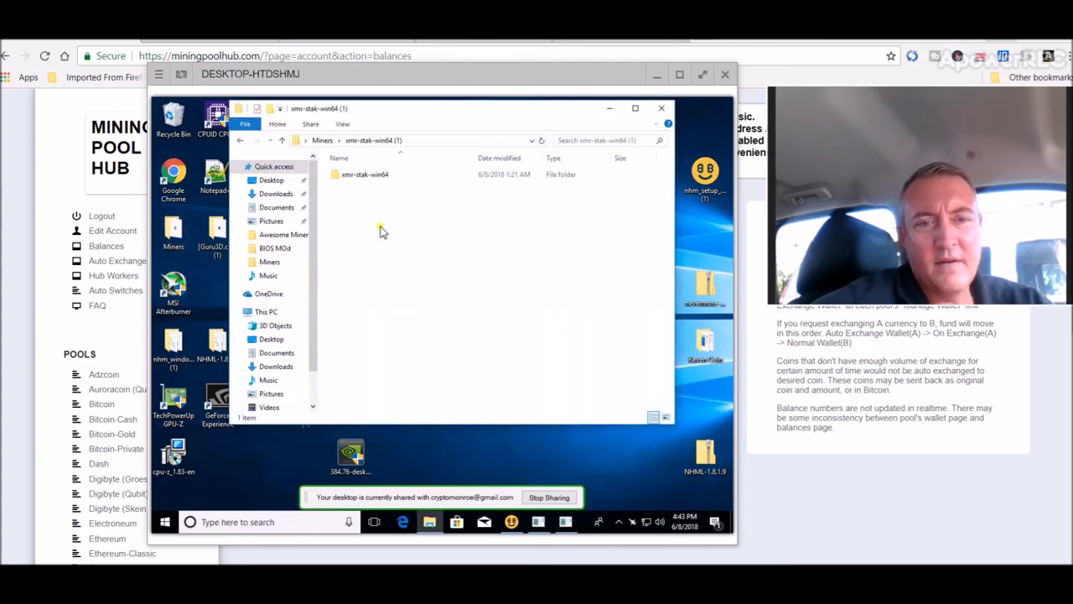
pyautogui.doubleClick(367, 175)
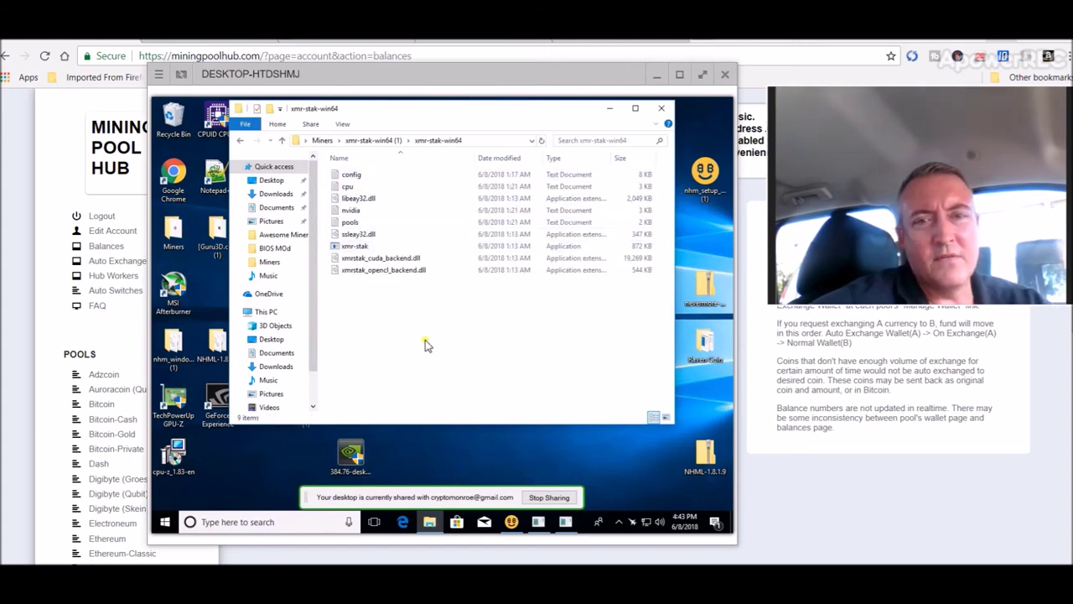
pyautogui.click(610, 108)
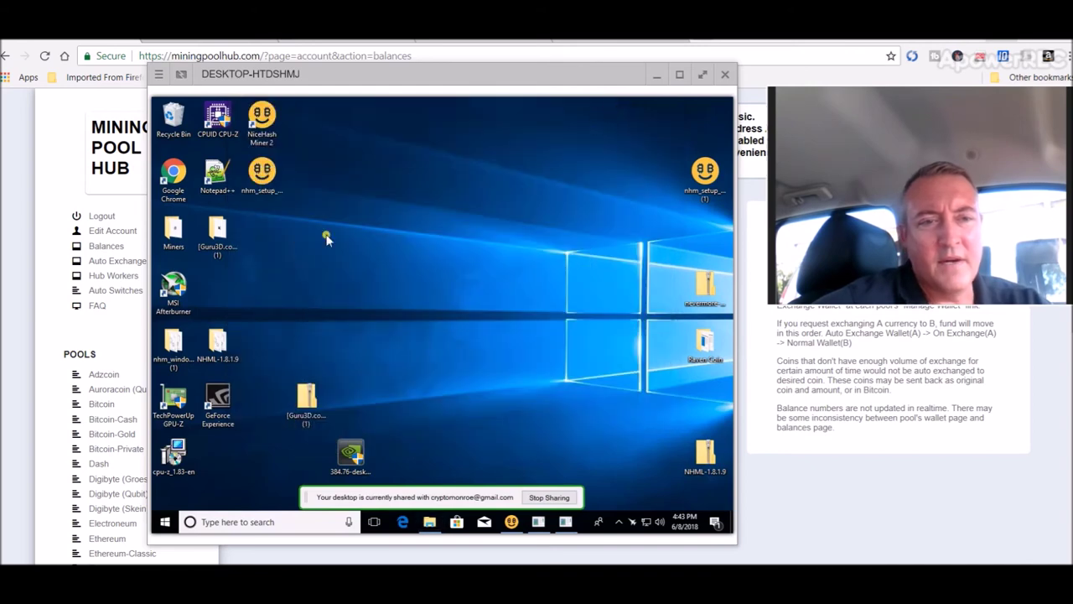
# Step: Launch MSI Afterburner with admin approval, restore NiceHash Miner, then review SimpleMining's rig list
pyautogui.click(174, 294)
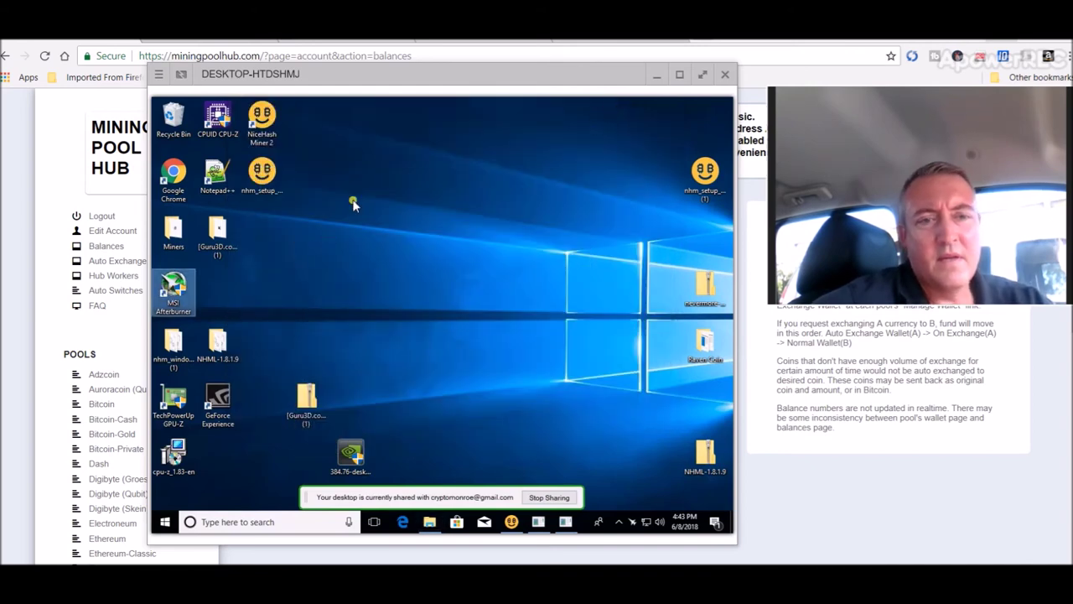
pyautogui.click(391, 385)
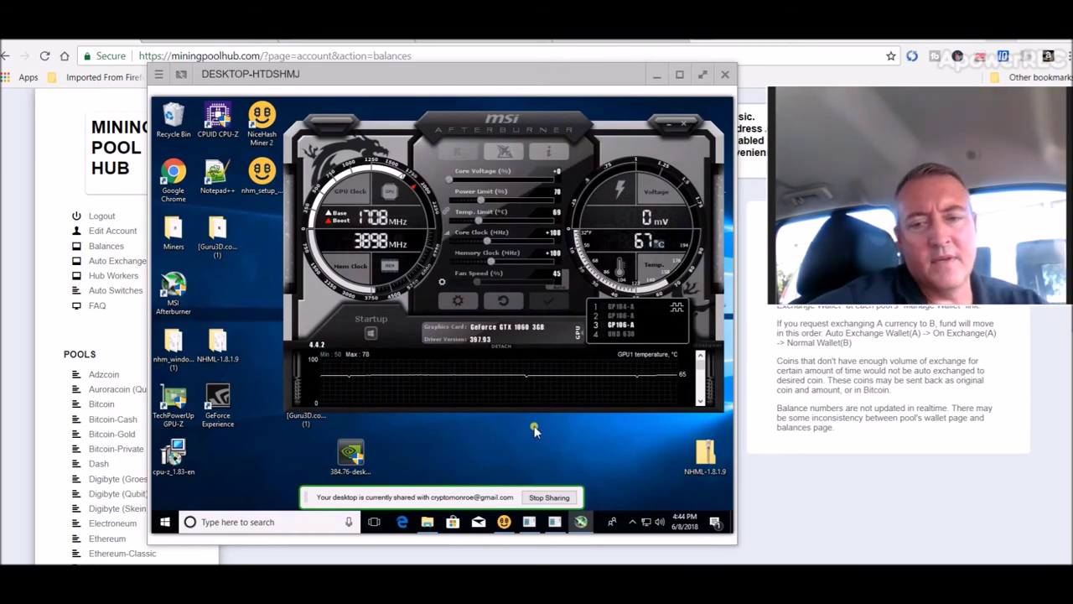
pyautogui.click(504, 522)
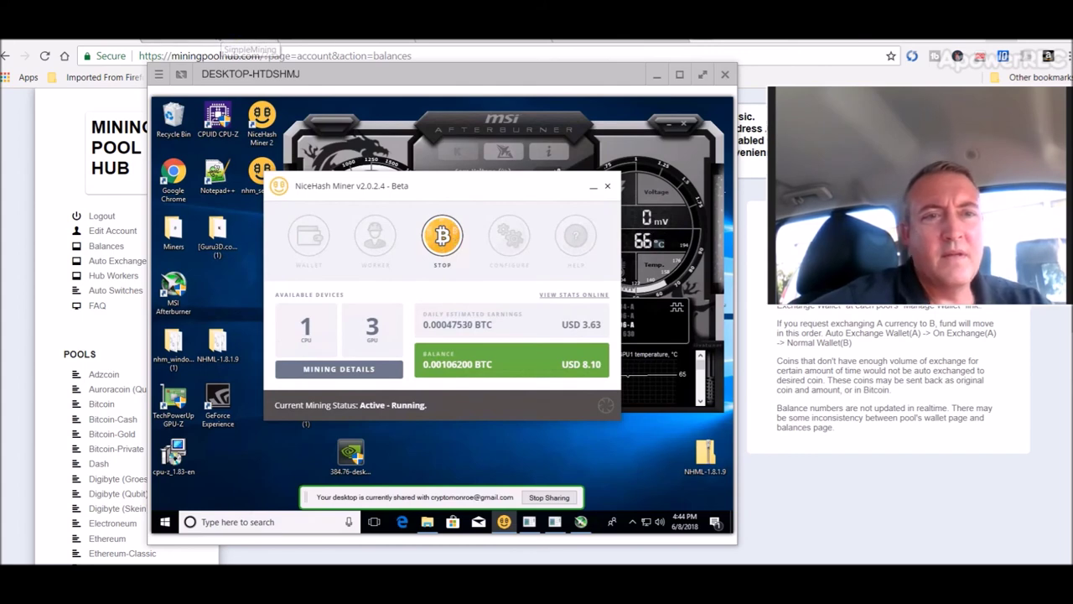
pyautogui.click(247, 41)
pyautogui.moveTo(903, 229); pyautogui.dragTo(923, 469)
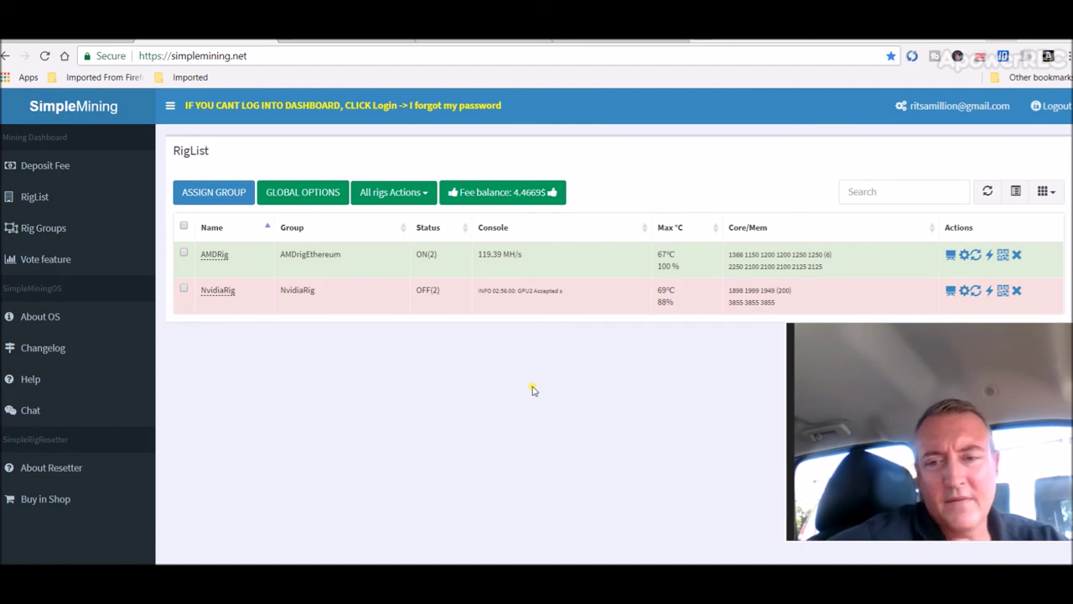
# Step: Scroll the SimpleMining rig list to confirm AMDRig is on and NvidiaRig off, then return to the spreadsheet
pyautogui.moveTo(850, 395); pyautogui.dragTo(844, 181)
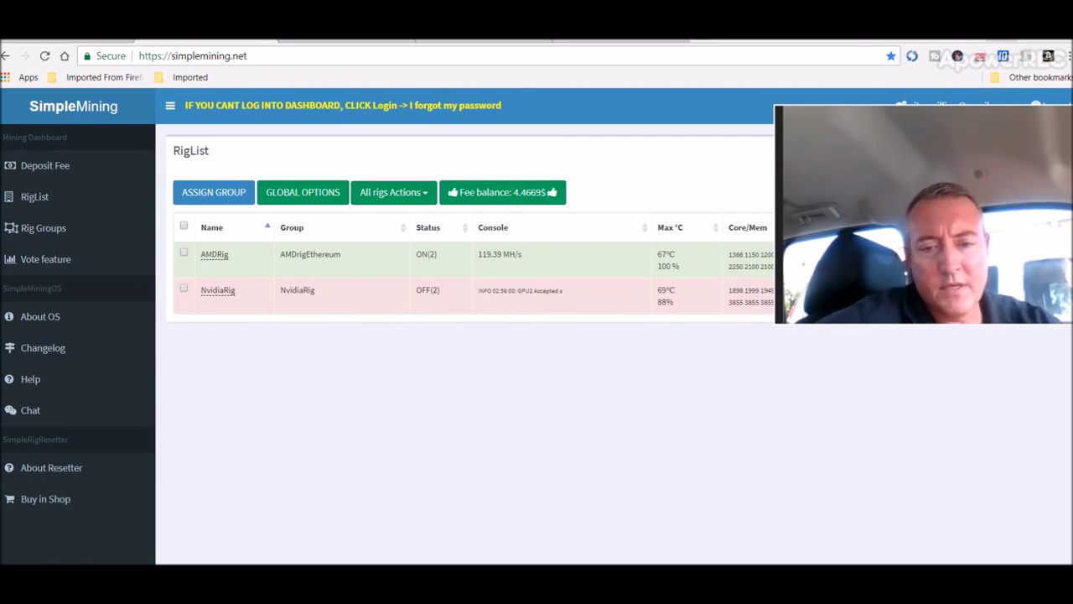
pyautogui.hotkey('alt', 'Tab')
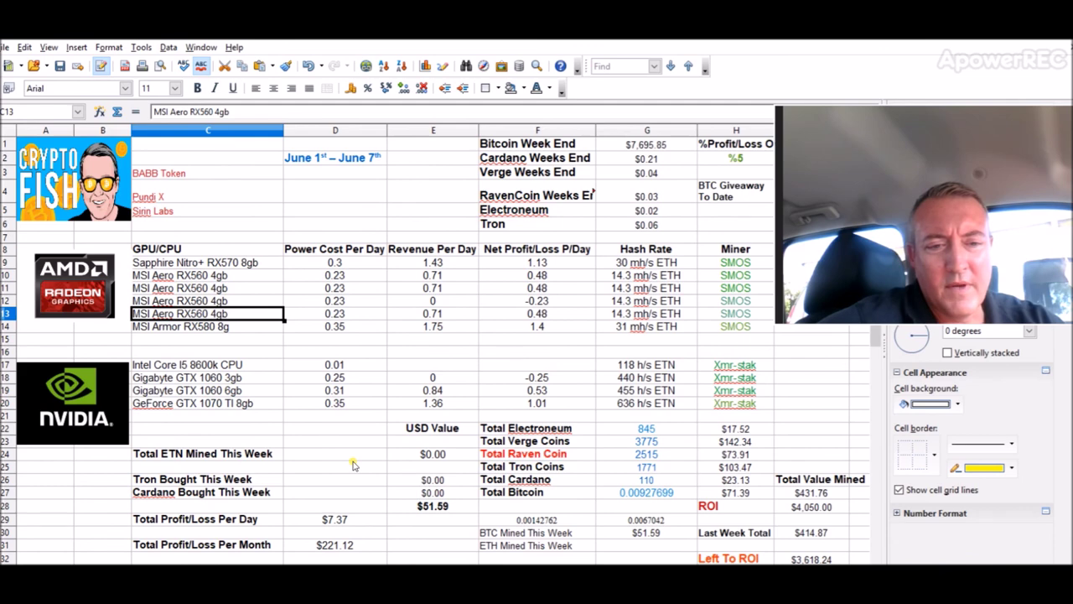
# Step: Inspect the daily profit (D29), monthly profit (D31) and total value mined (I27) formulas
pyautogui.click(339, 521)
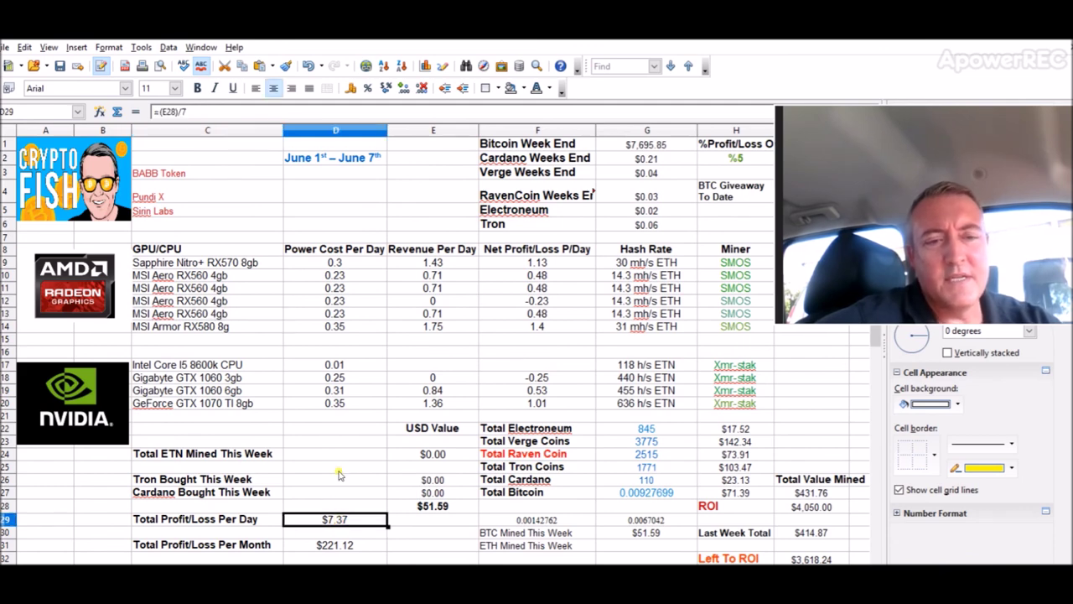
pyautogui.click(346, 548)
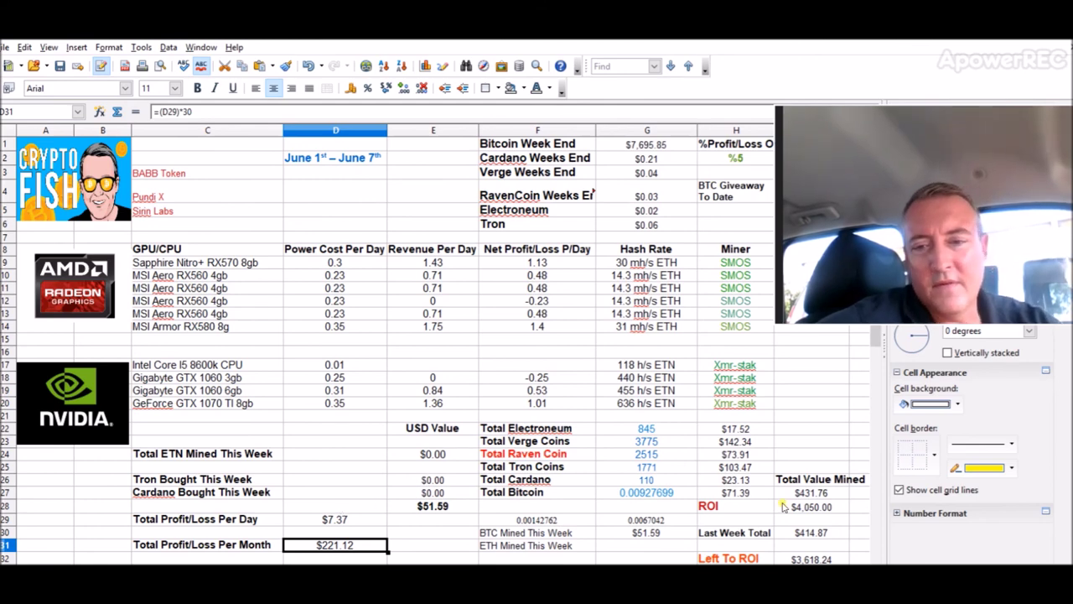
pyautogui.click(809, 494)
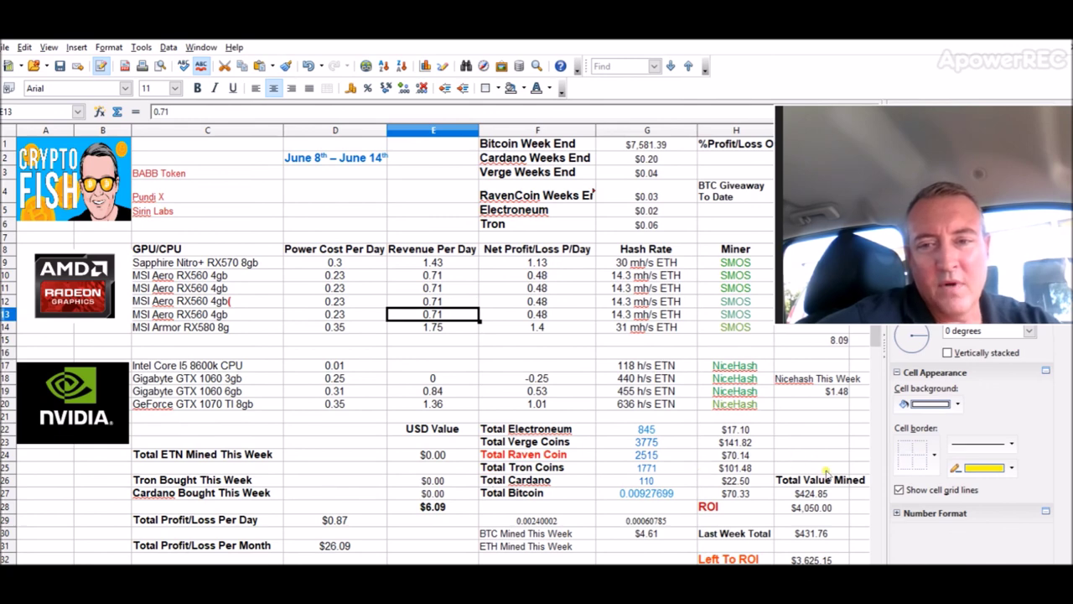
# Step: Check the 0.00240002 BTC mined figure in F29 against the pool balance
pyautogui.click(555, 521)
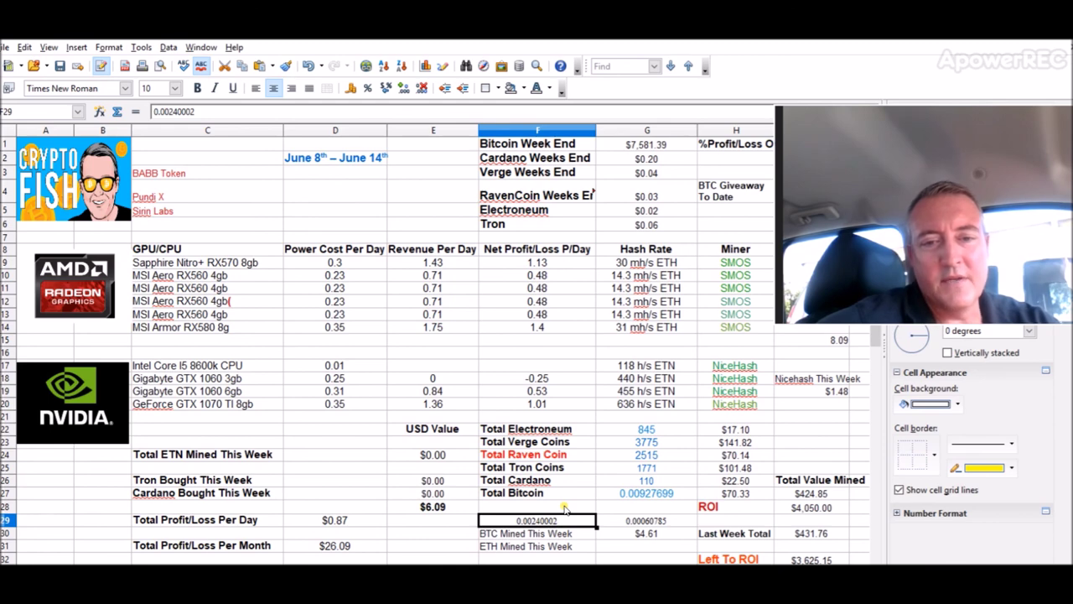